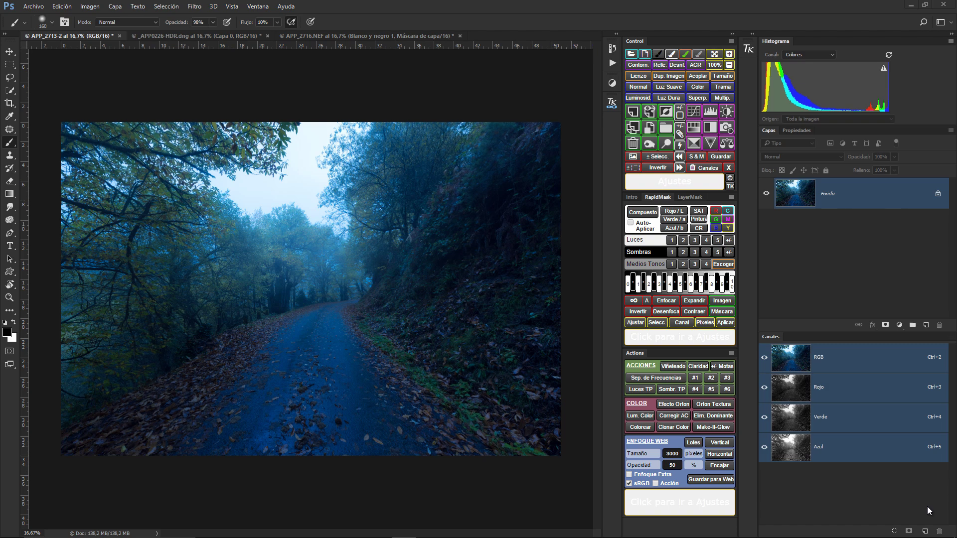
pyautogui.click(900, 324)
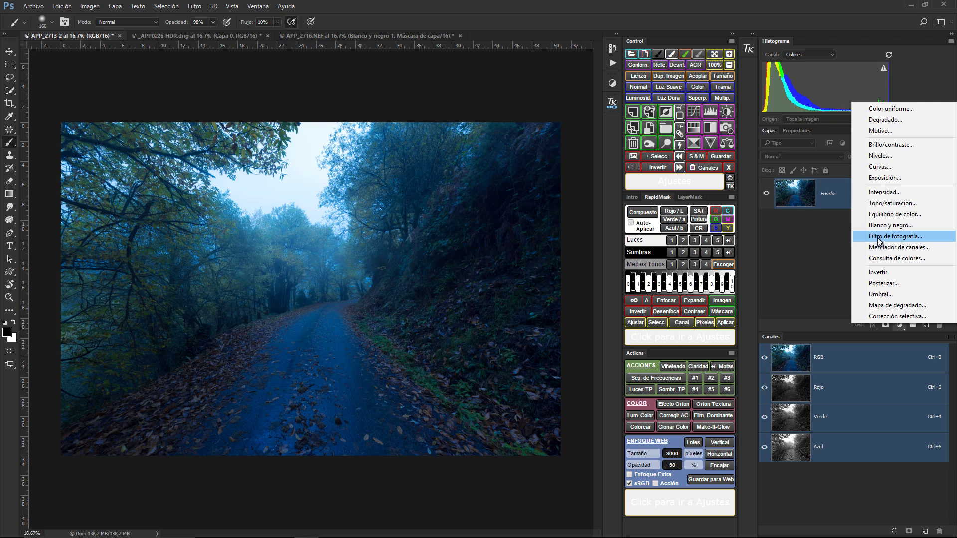
pyautogui.click(852, 235)
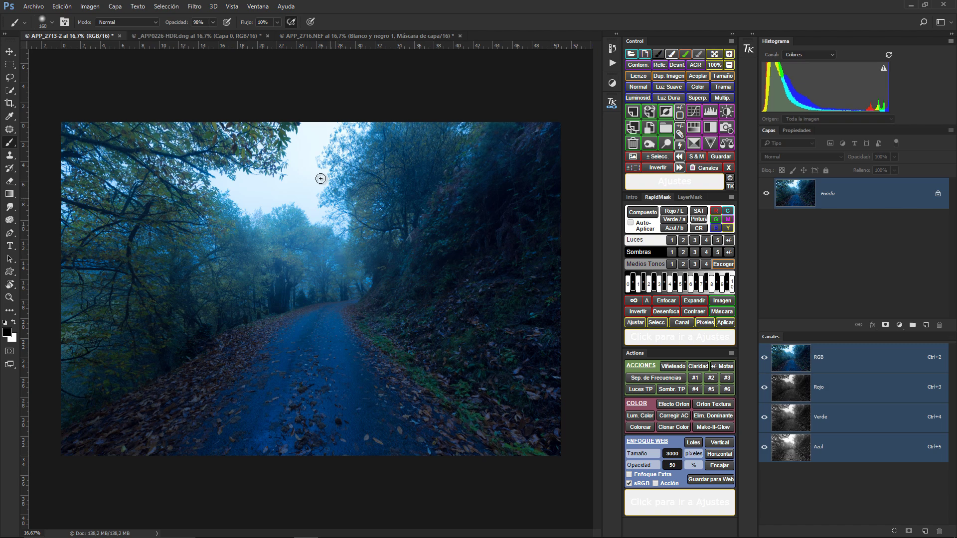
# View the open _APP0226-HDR.dng and APP_2716.NEF images with their layers, and return to APP_2713-2.
pyautogui.click(239, 37)
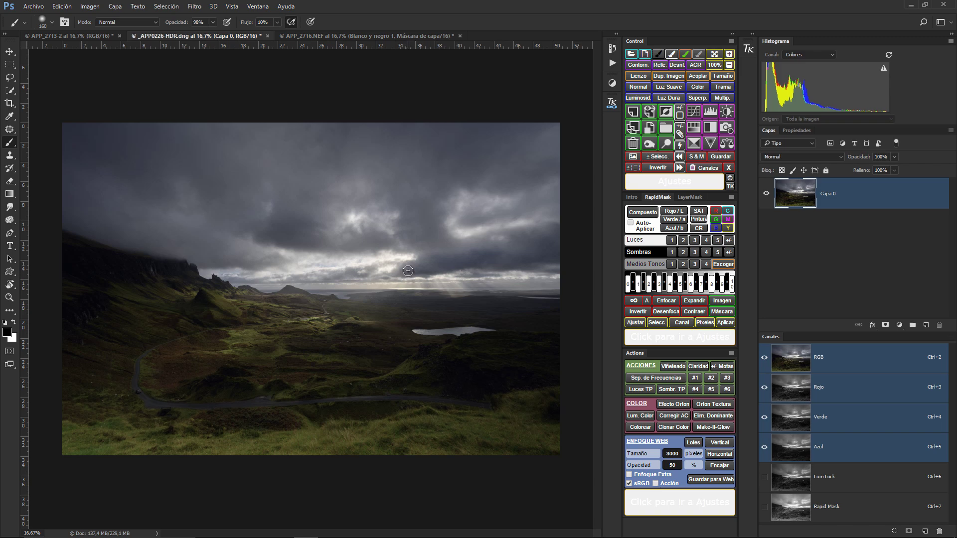
pyautogui.click(384, 36)
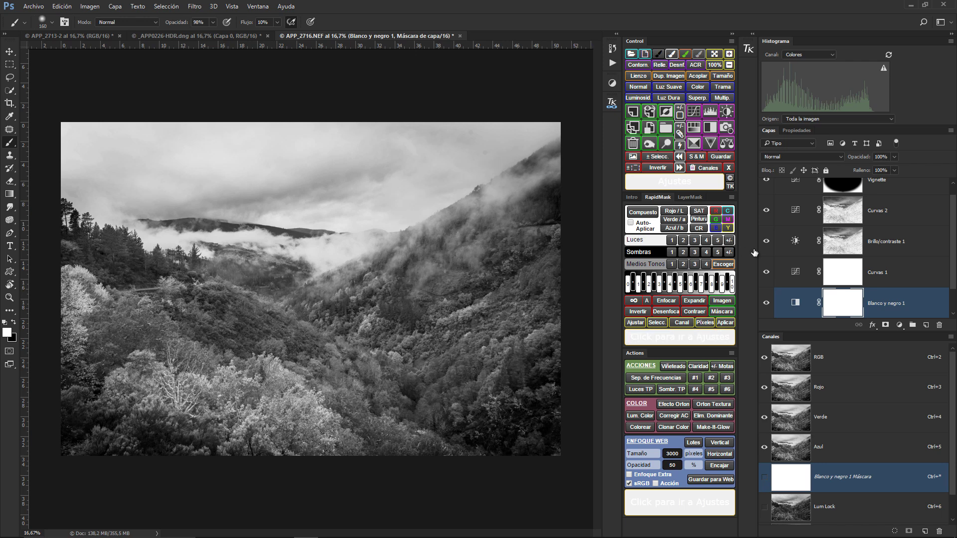
pyautogui.scroll(1, 954, 225)
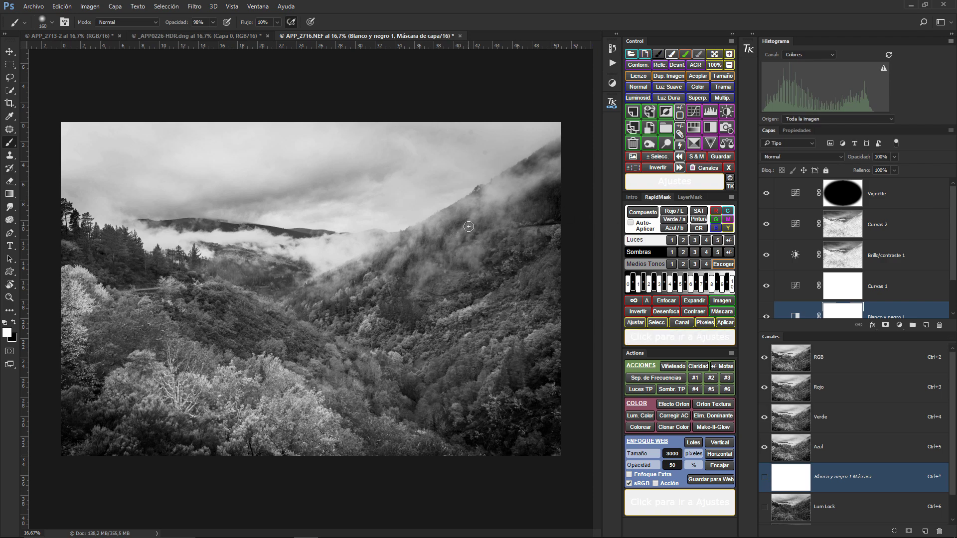
pyautogui.click(93, 38)
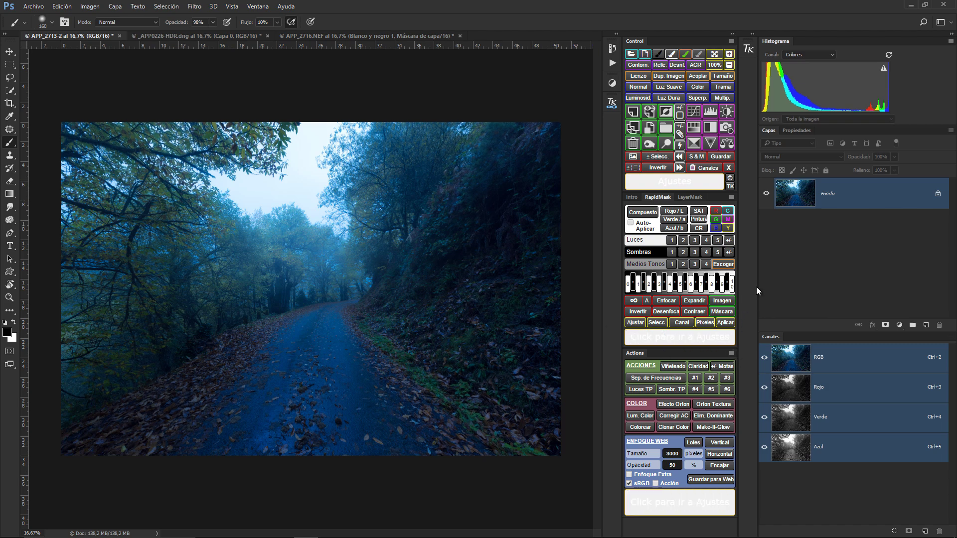
pyautogui.click(899, 324)
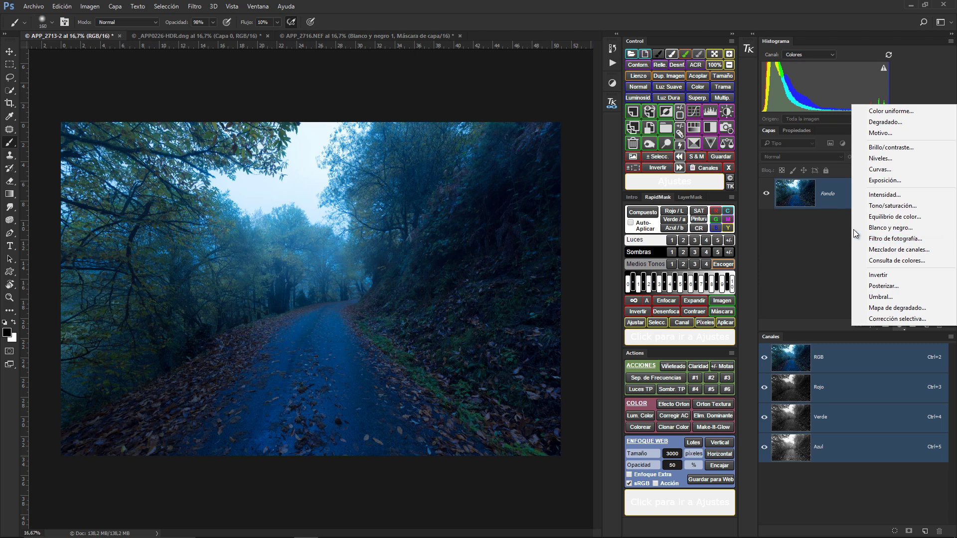
pyautogui.press('Escape')
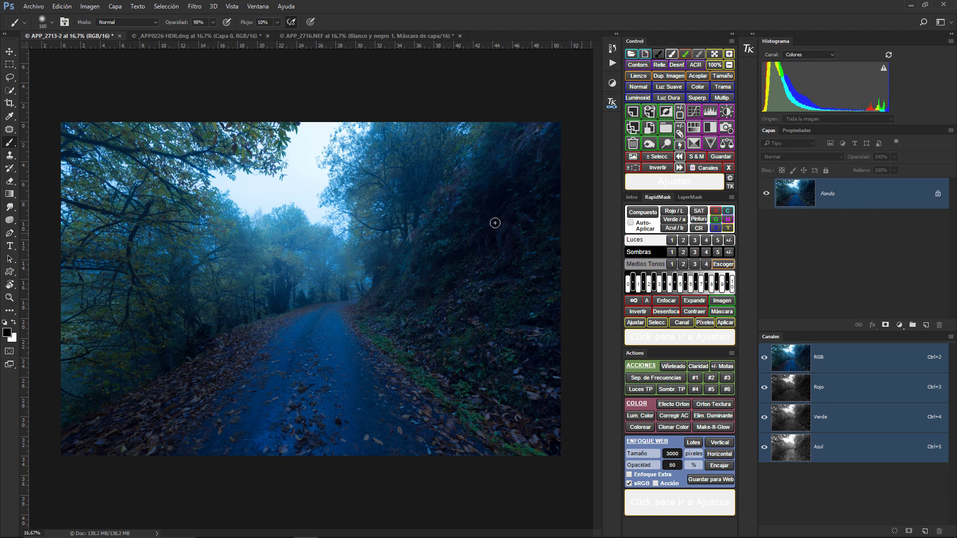
pyautogui.click(115, 7)
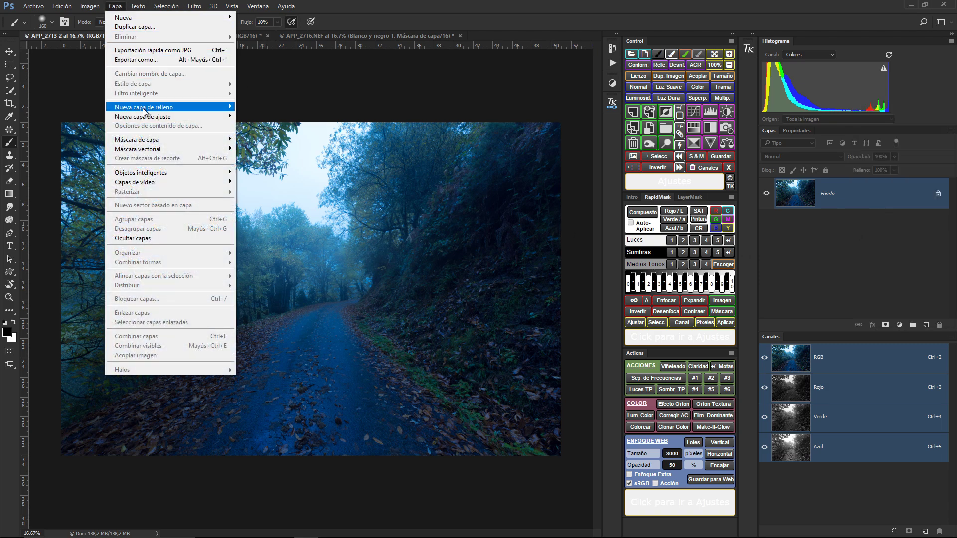
pyautogui.moveTo(150, 119)
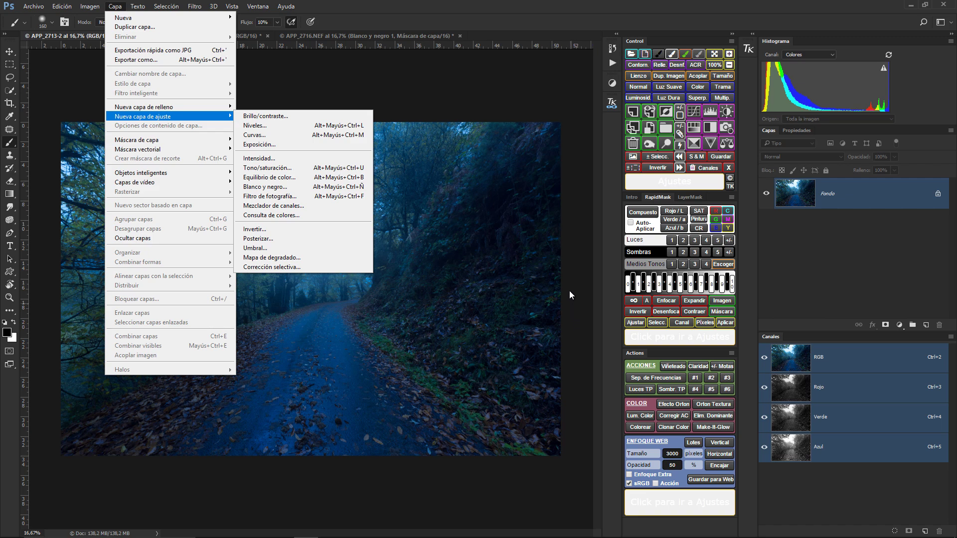
pyautogui.click(781, 254)
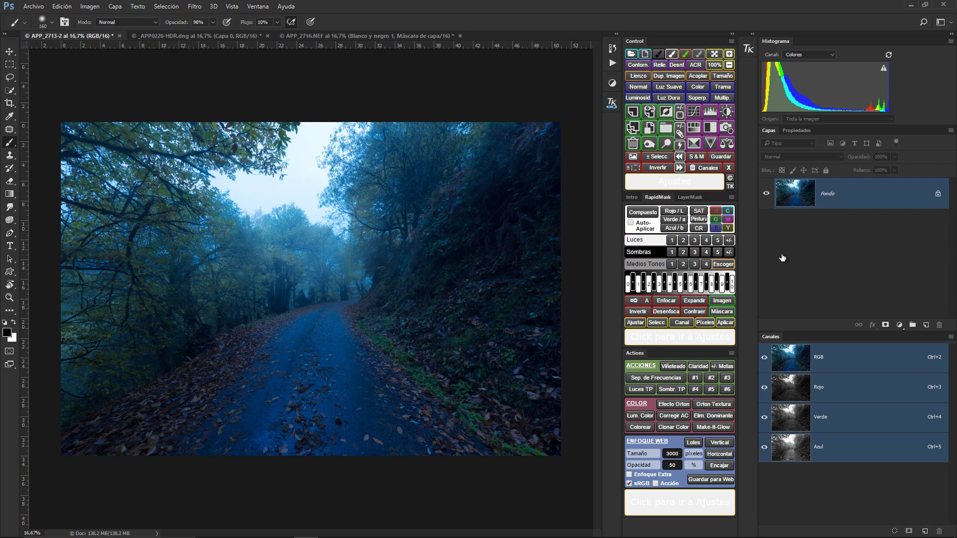
# Add a Photo Filter adjustment layer above the Fondo layer and open its settings.
pyautogui.click(727, 128)
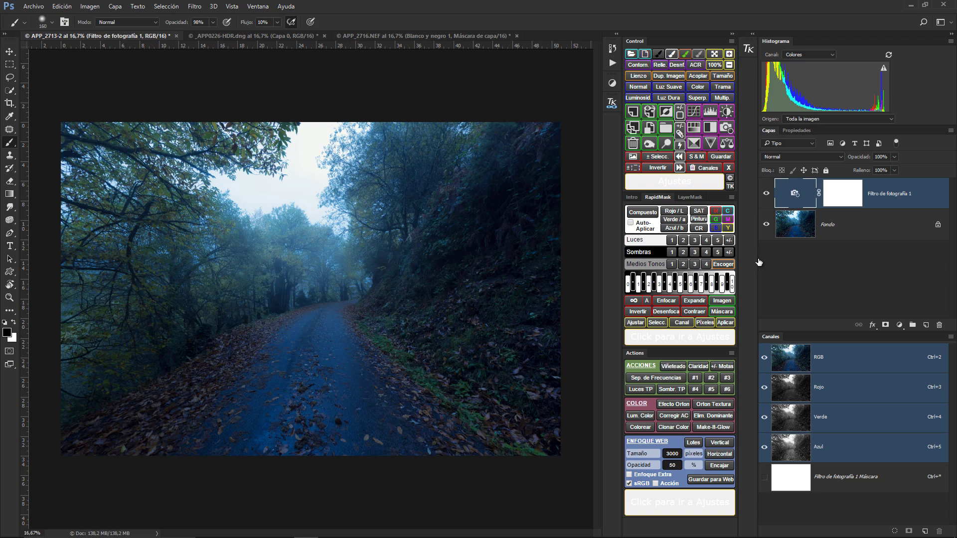
pyautogui.click(844, 201)
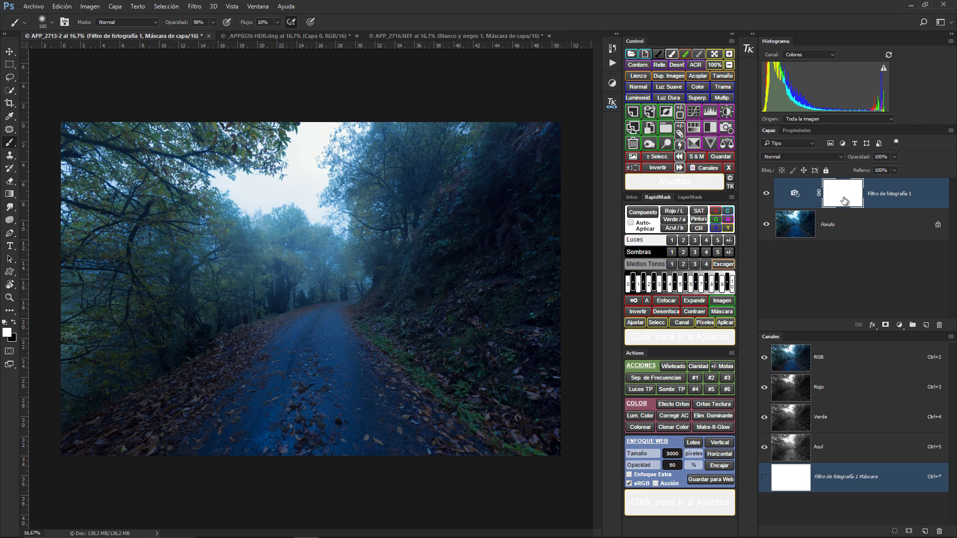
pyautogui.doubleClick(796, 193)
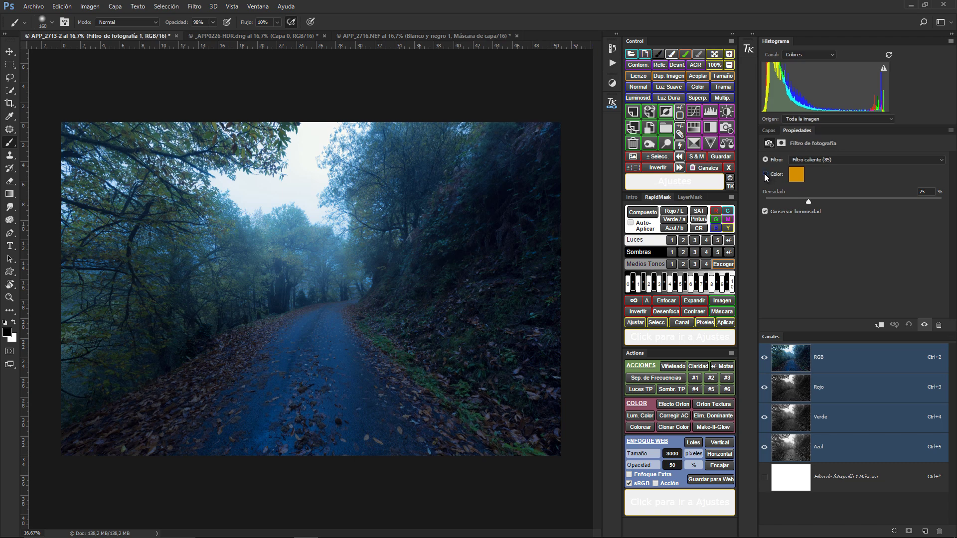
# Try a custom cyan colour for the photo filter, and switch back to the preset filter option.
pyautogui.click(796, 175)
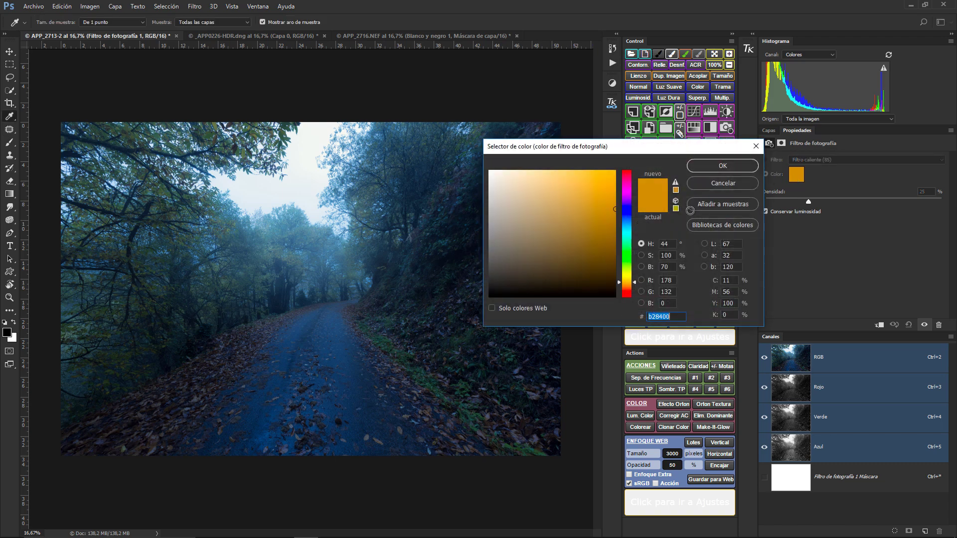
pyautogui.moveTo(539, 215)
pyautogui.mouseDown()
pyautogui.moveTo(567, 232)
pyautogui.moveTo(600, 190)
pyautogui.mouseUp()
pyautogui.click(627, 232)
pyautogui.click(718, 166)
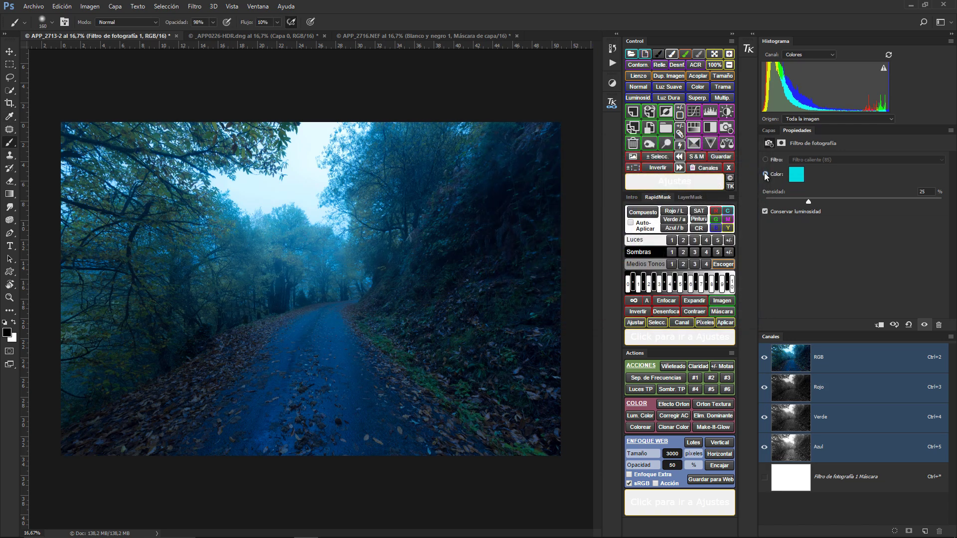
pyautogui.click(768, 160)
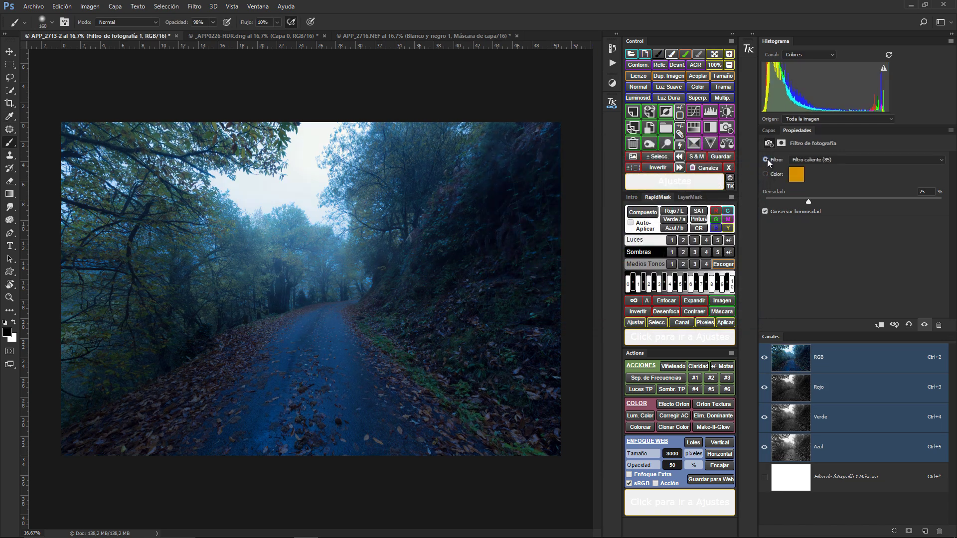
# Choose the Filtro caliente (81) preset and try different densities, ending at 25%.
pyautogui.click(836, 158)
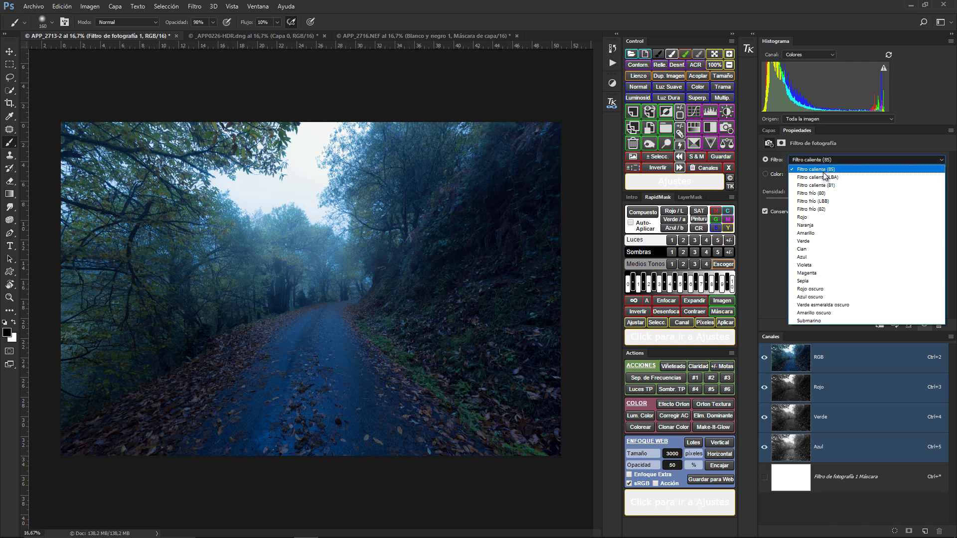
pyautogui.click(825, 185)
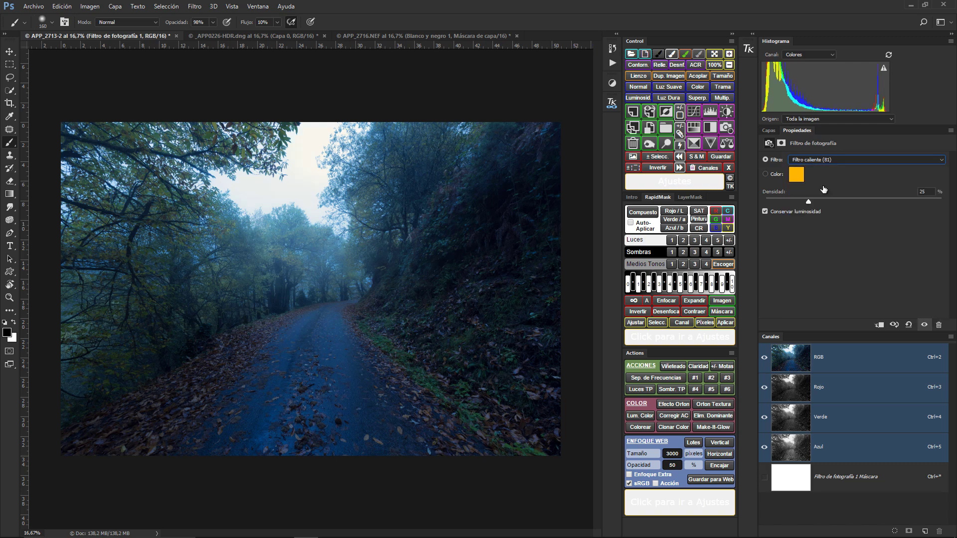
pyautogui.moveTo(840, 201); pyautogui.dragTo(854, 206)
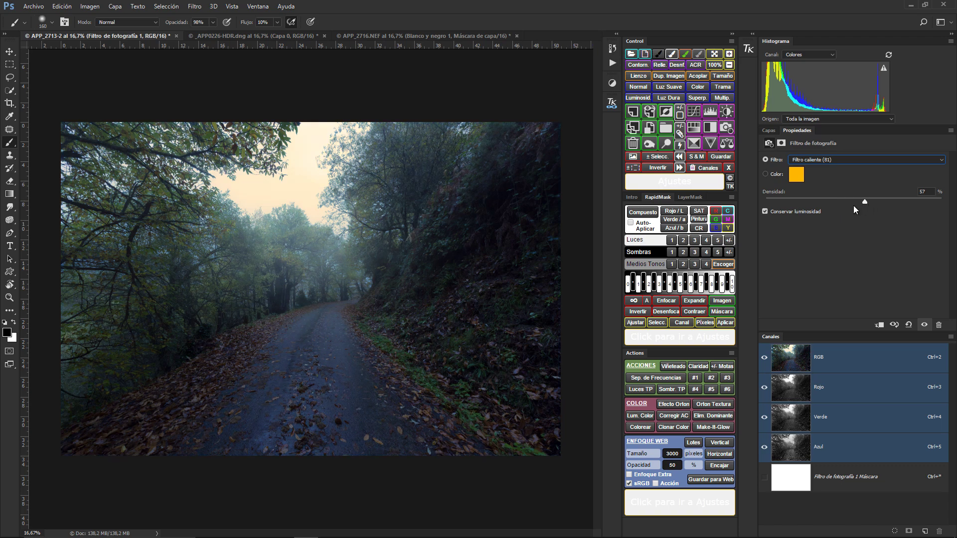
pyautogui.moveTo(787, 205); pyautogui.dragTo(839, 206)
pyautogui.click(802, 201)
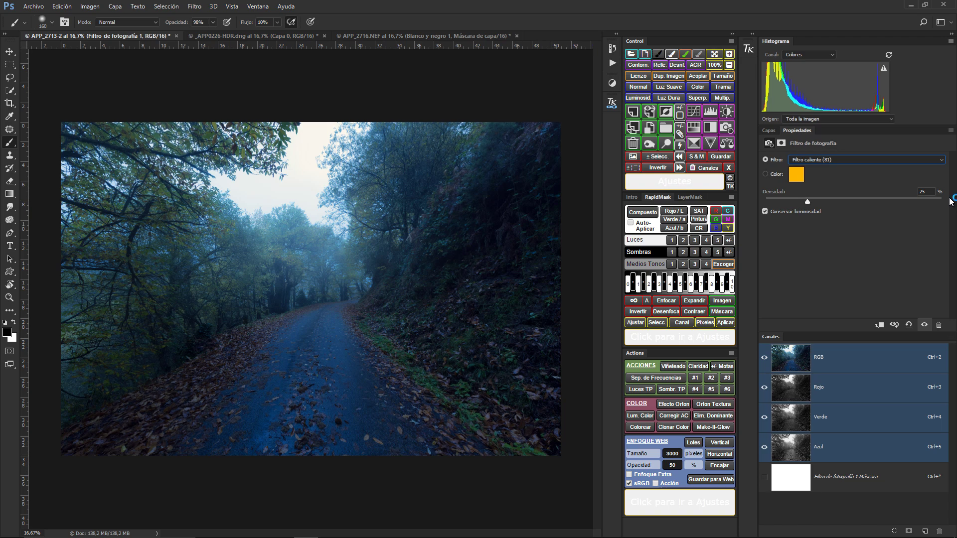
# Compare the photo with Conservar luminosidad off and on at 25% density, leaving the option on.
pyautogui.click(765, 211)
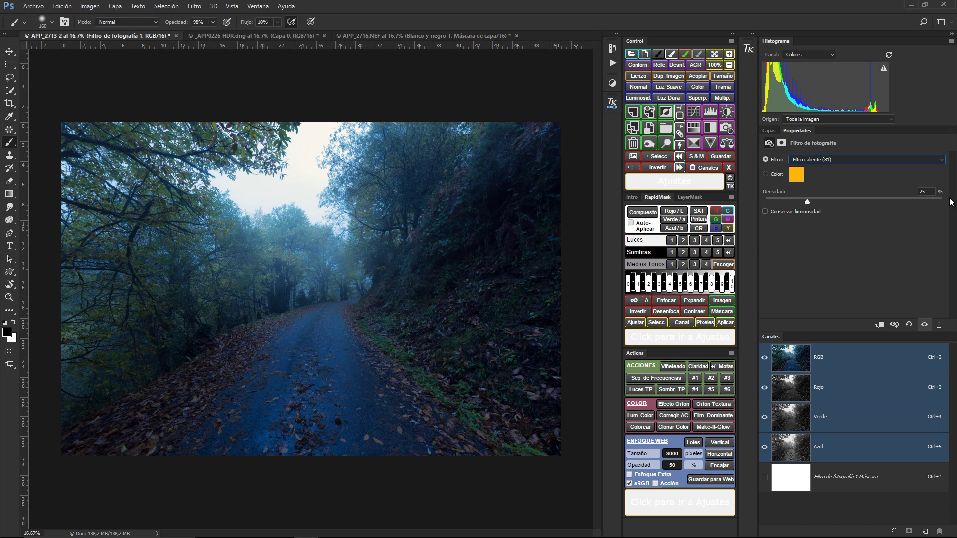
pyautogui.click(766, 211)
pyautogui.click(765, 211)
pyautogui.click(765, 211)
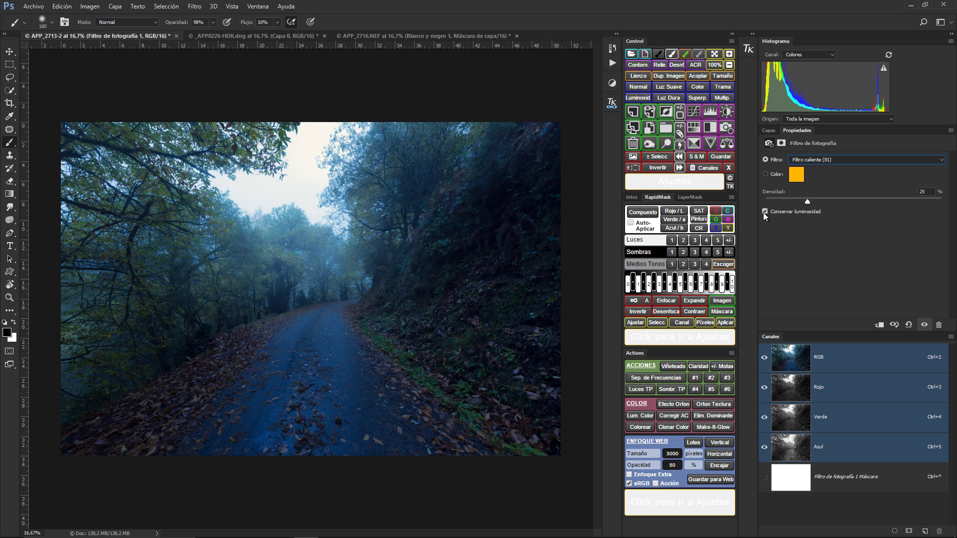
pyautogui.click(765, 211)
pyautogui.click(764, 212)
# Compare Conservar luminosidad off and on at 97% density, and return the density to 25%.
pyautogui.moveTo(807, 201); pyautogui.dragTo(846, 201)
pyautogui.moveTo(925, 205); pyautogui.dragTo(937, 209)
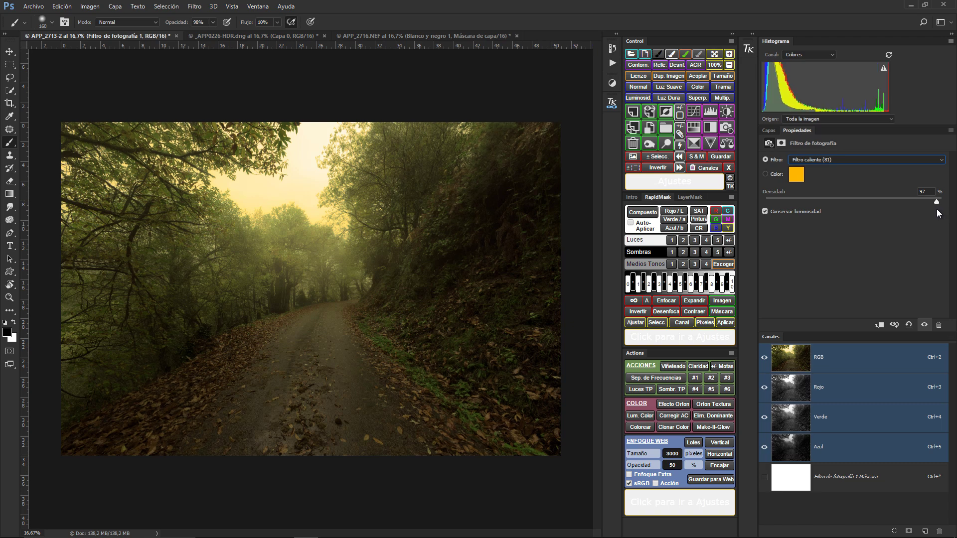
pyautogui.click(765, 211)
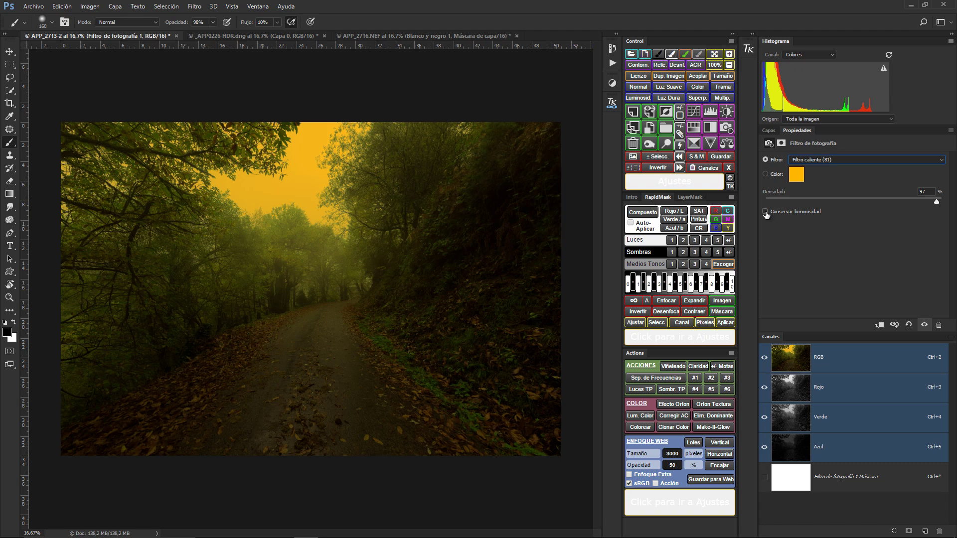
pyautogui.click(764, 210)
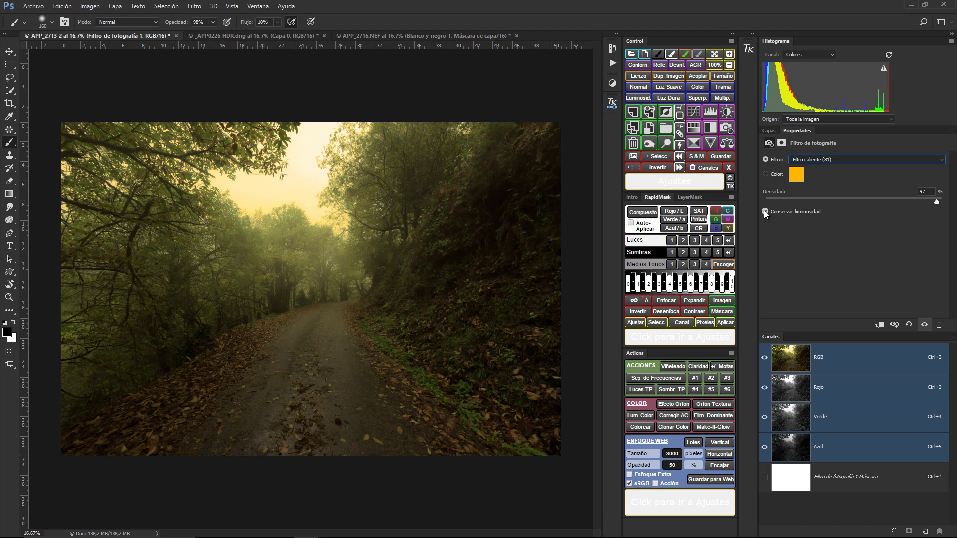
pyautogui.moveTo(937, 202); pyautogui.dragTo(810, 196)
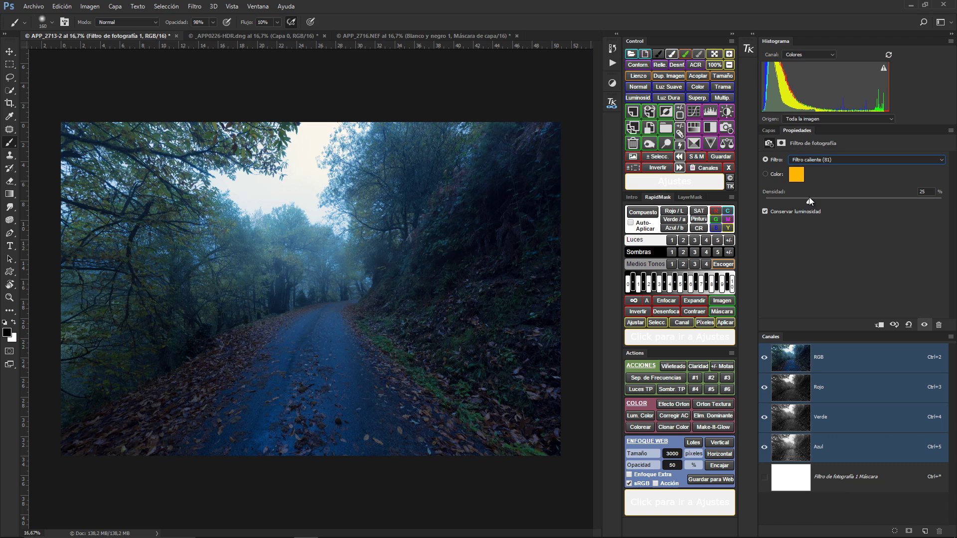
# Compare the photo with the filter layer hidden and shown, and open the filter's preset list.
pyautogui.click(772, 130)
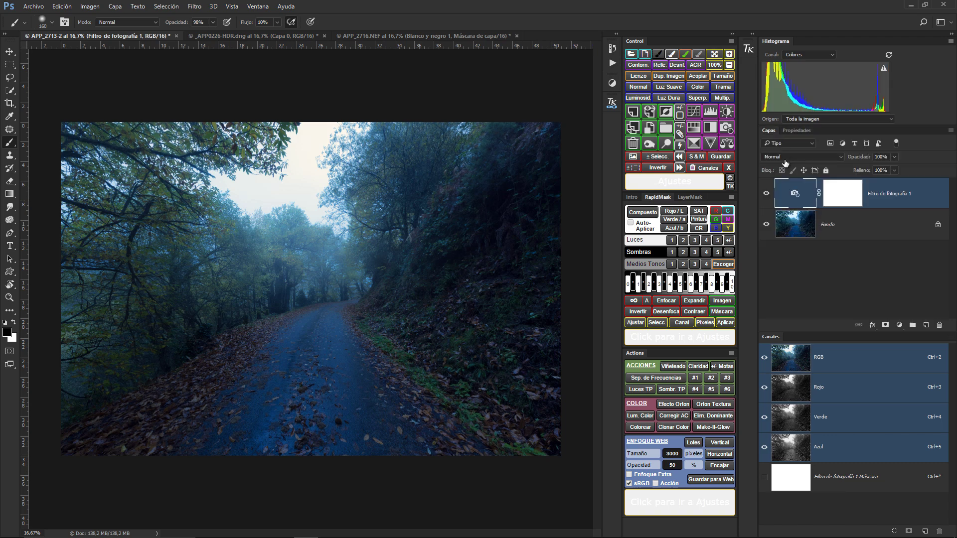
pyautogui.hotkey('ctrl', ',')
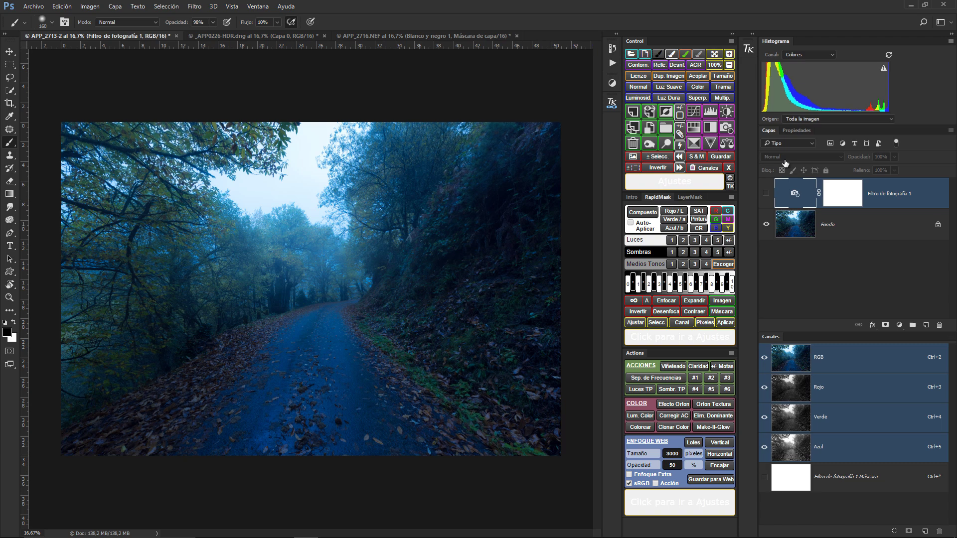
pyautogui.doubleClick(795, 197)
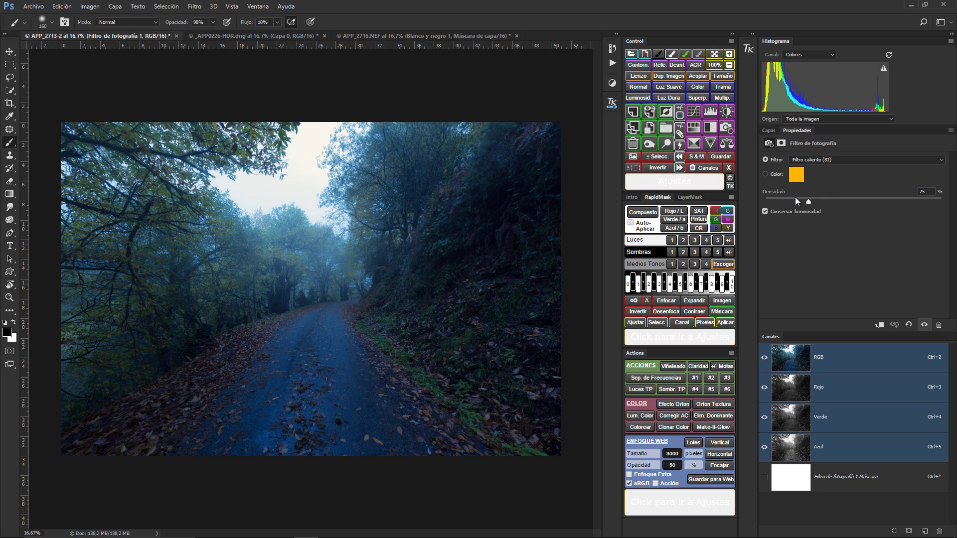
pyautogui.click(826, 160)
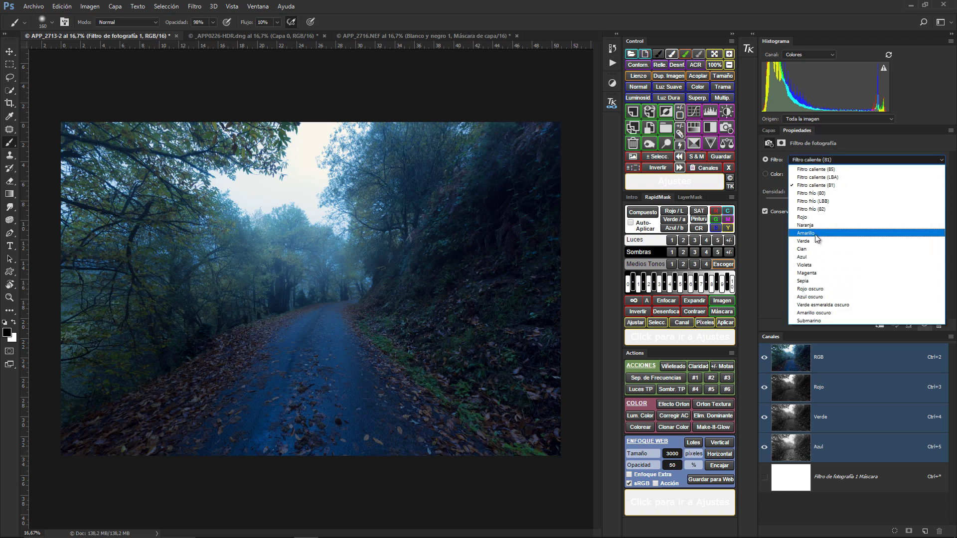
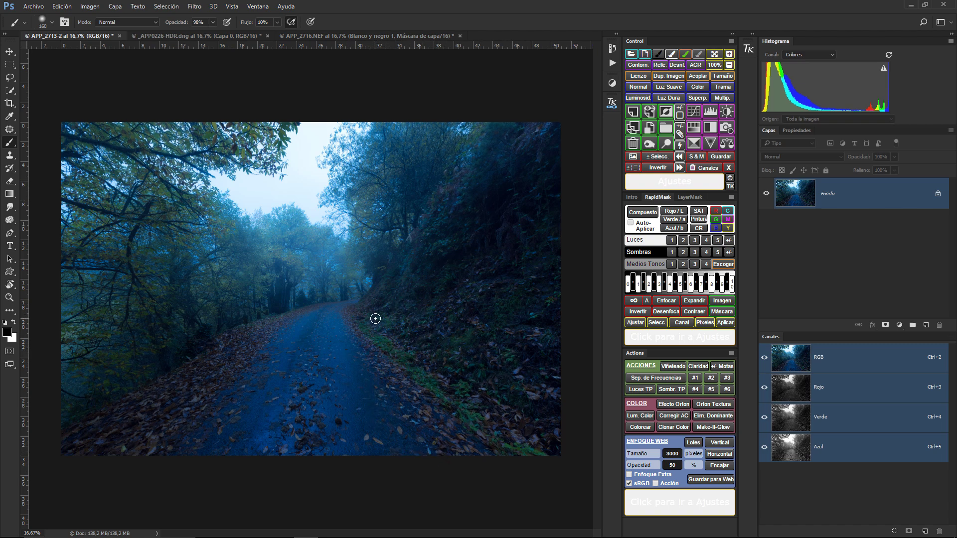
# Add a Photo Filter adjustment layer above the Fondo layer and set its preset to Filtro caliente (LBA).
pyautogui.click(726, 130)
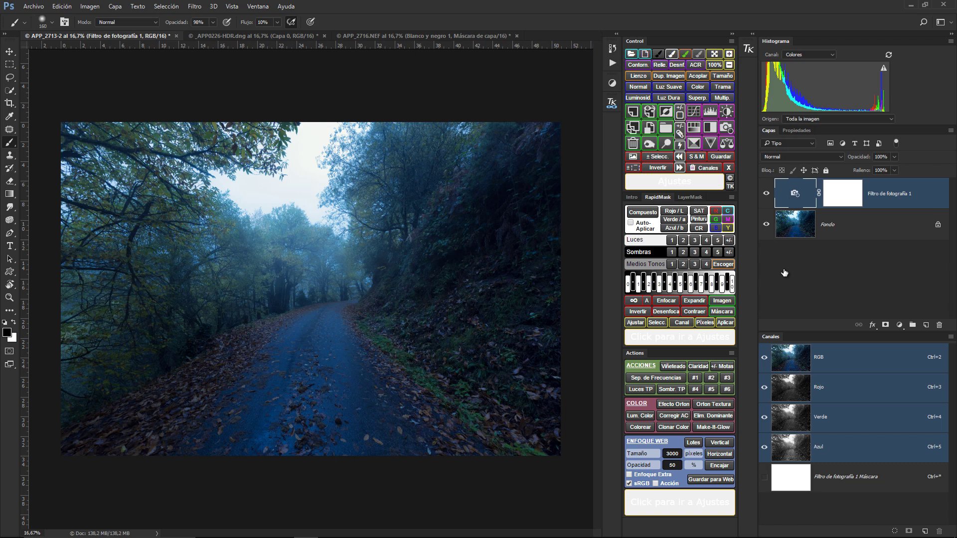
pyautogui.doubleClick(794, 198)
pyautogui.click(805, 160)
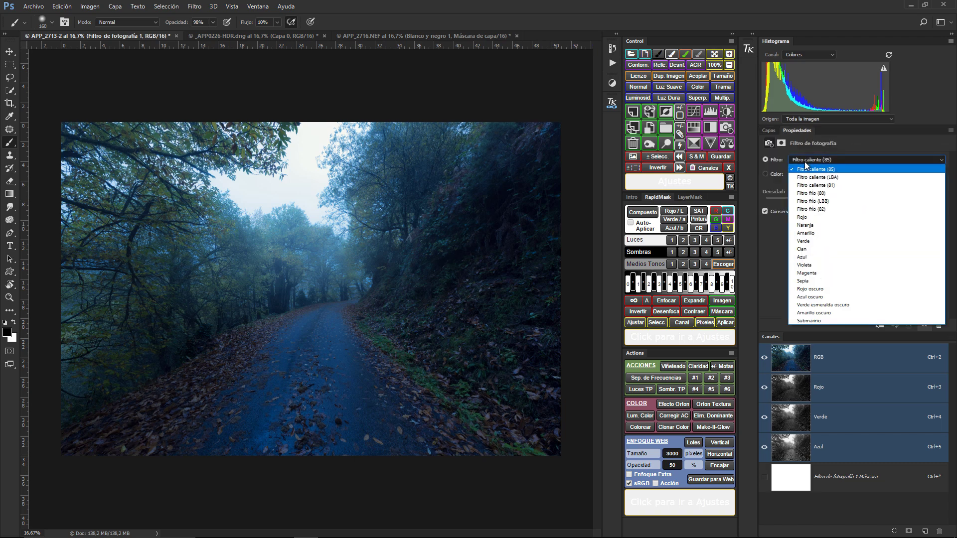
pyautogui.click(809, 178)
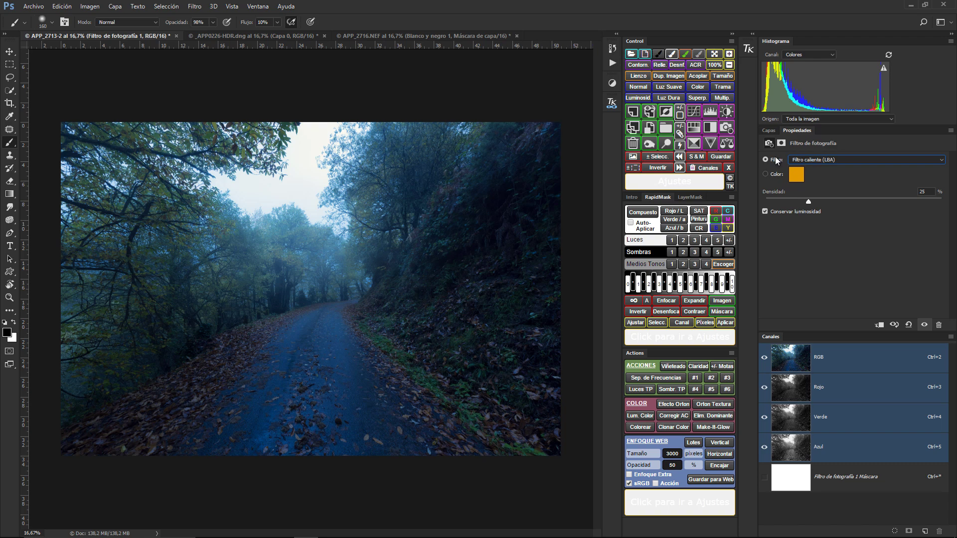
# Compare the forest road photo with the Filtro caliente (LBA) layer hidden and shown, leaving it visible.
pyautogui.click(769, 130)
pyautogui.click(767, 194)
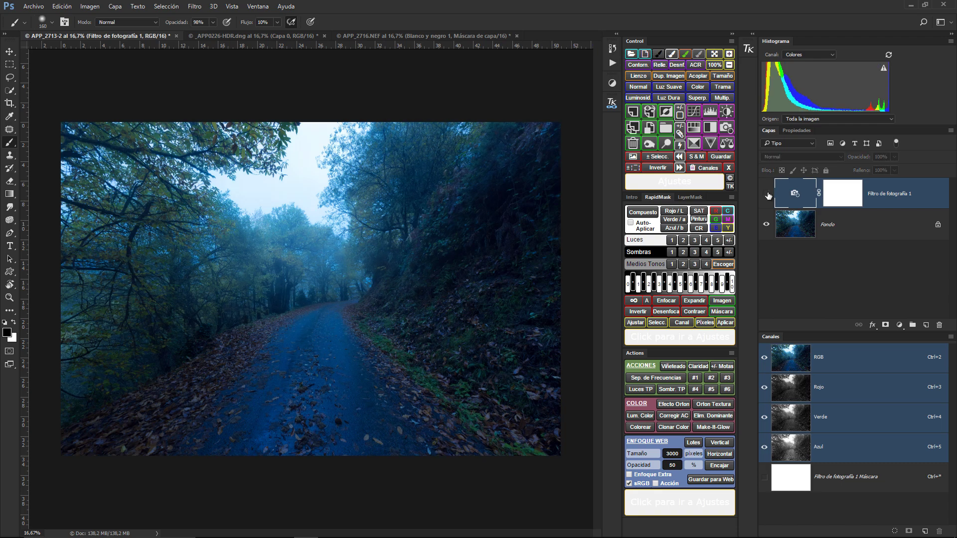
pyautogui.click(767, 194)
pyautogui.click(767, 194)
pyautogui.click(767, 193)
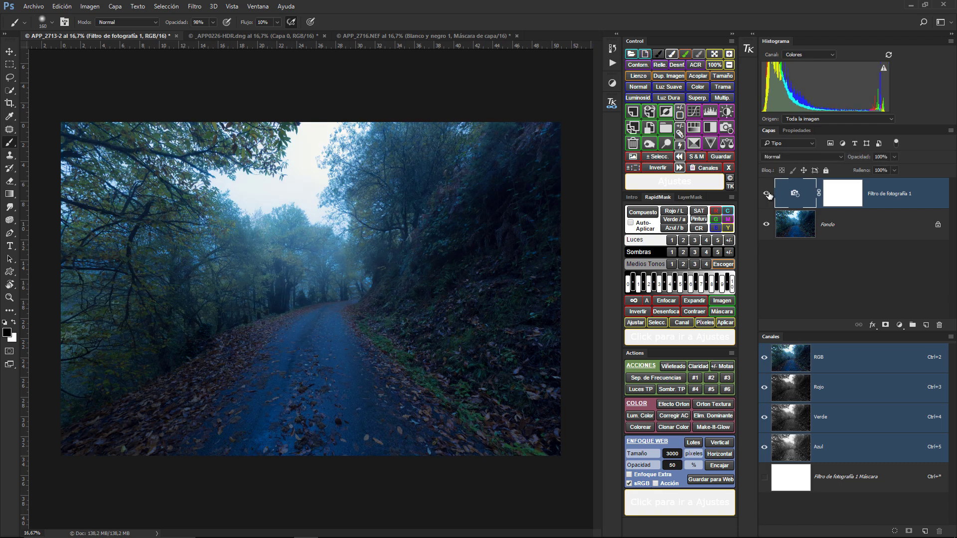
# Raise the warming filter's density to 58% and compare Conservar luminosidad off and on, leaving the option on.
pyautogui.click(769, 194)
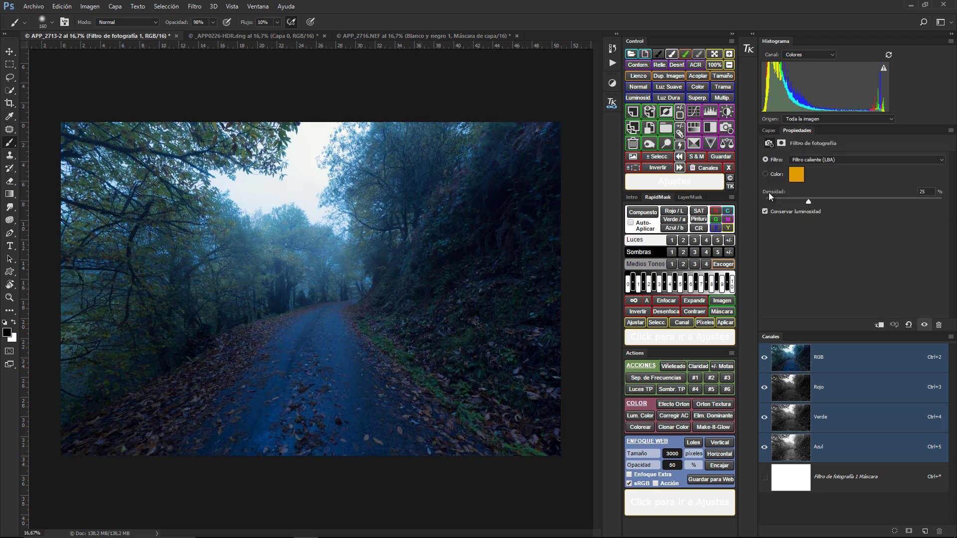
pyautogui.moveTo(769, 193); pyautogui.dragTo(762, 199)
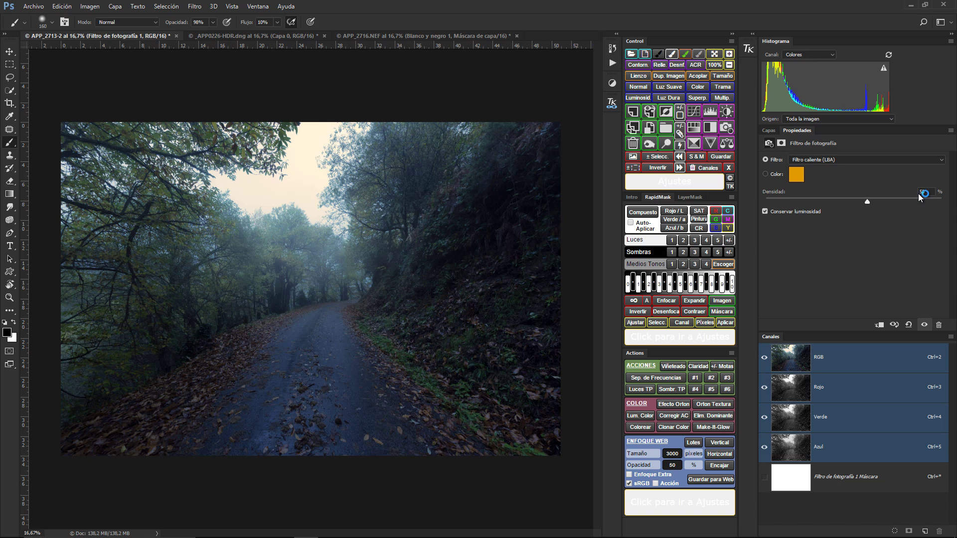
pyautogui.click(766, 212)
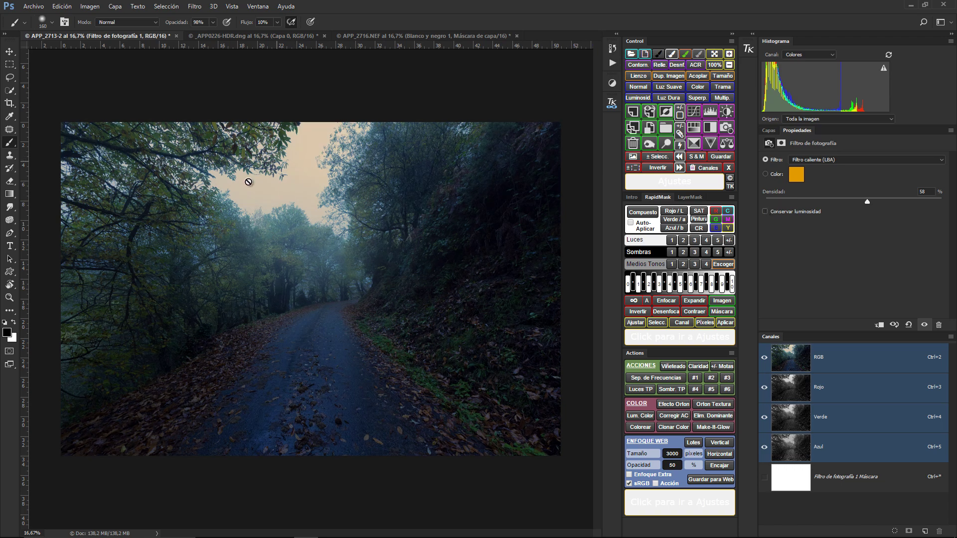
pyautogui.click(766, 211)
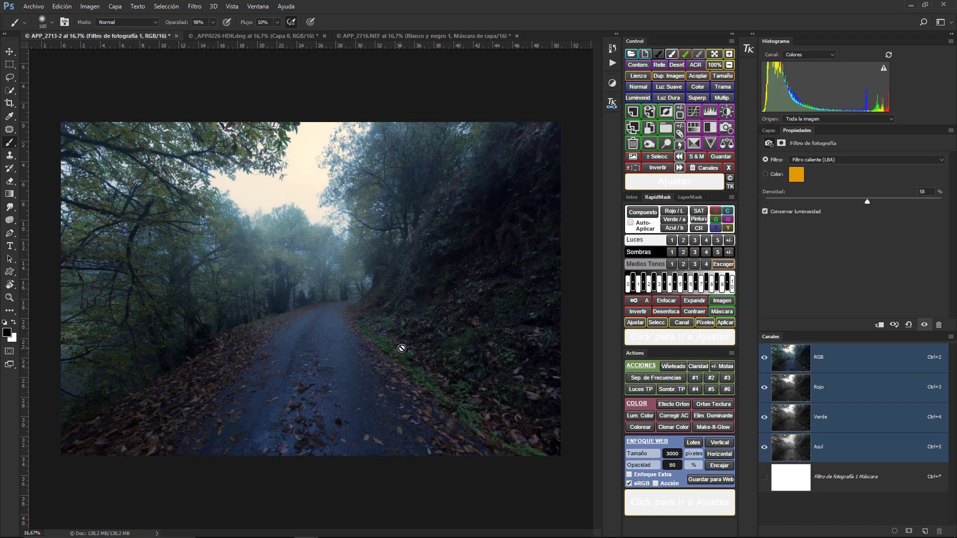
# Compare the forest road photo before and after the filter at 58% density by hiding and showing its layer.
pyautogui.click(771, 130)
pyautogui.click(767, 194)
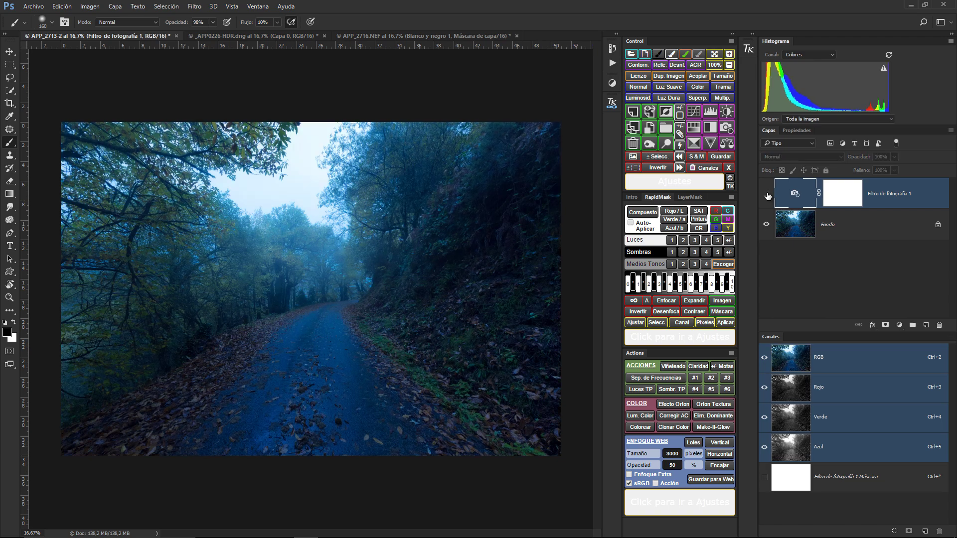
pyautogui.click(767, 194)
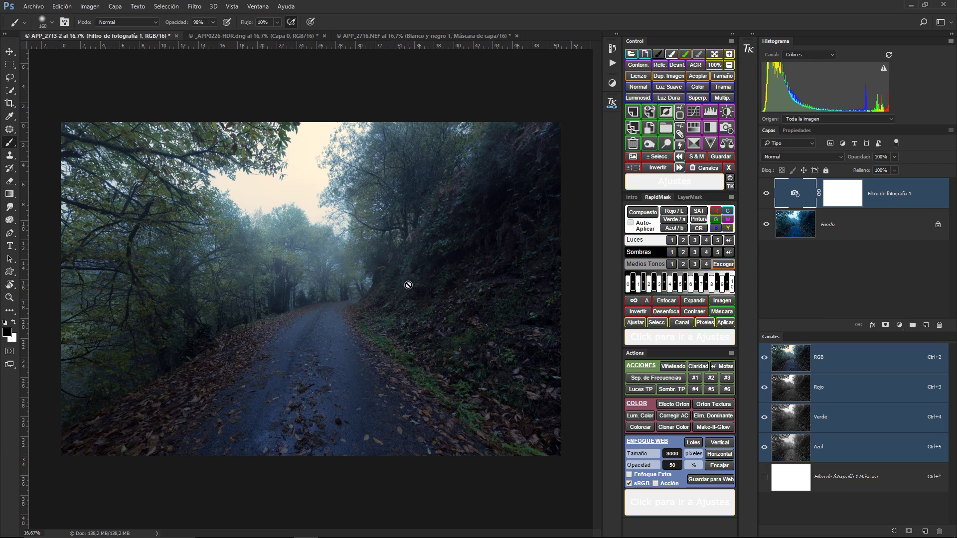
# In the _APP0226-HDR.dng document, add a Photo Filter adjustment layer above Capa 0 with the Filtro caliente (81) preset.
pyautogui.click(267, 37)
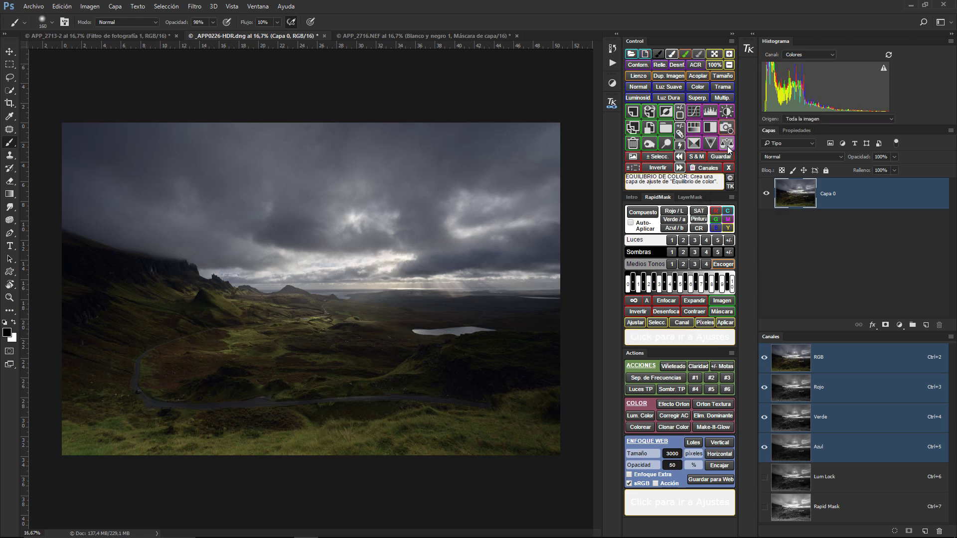
pyautogui.click(727, 144)
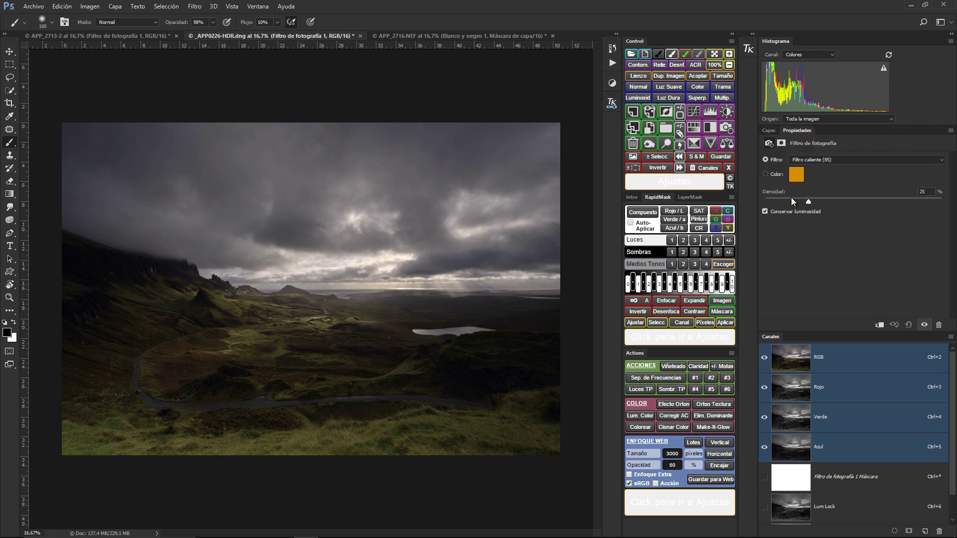
pyautogui.click(818, 159)
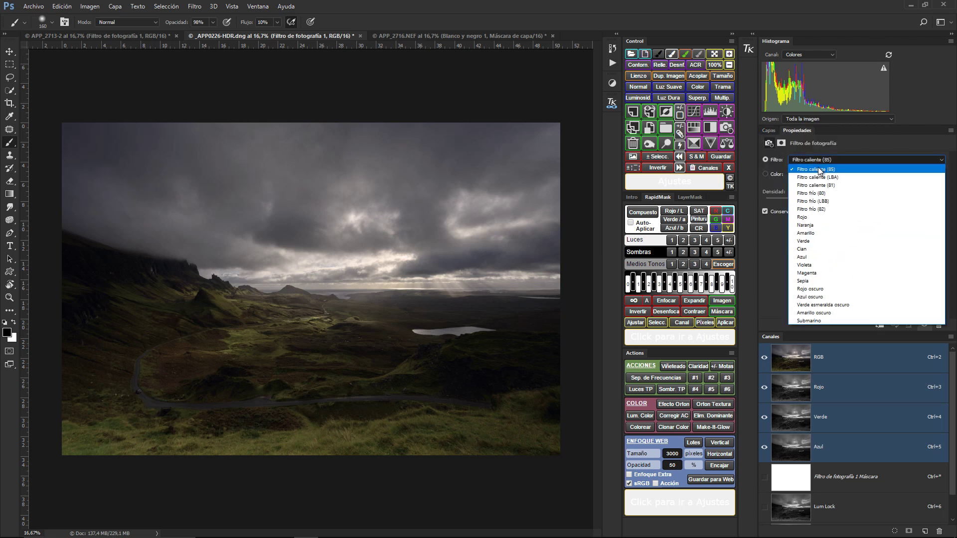
pyautogui.click(815, 185)
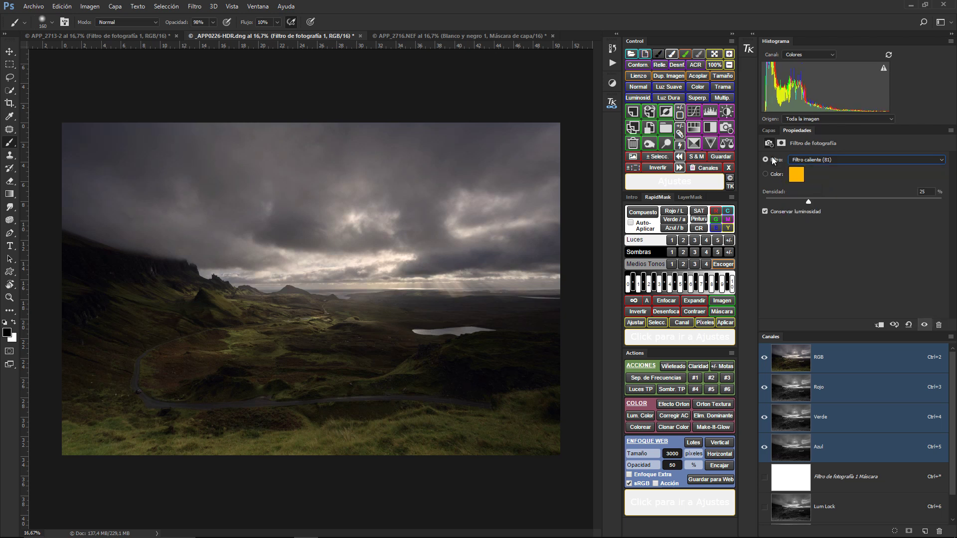
# Compare the cloudy valley landscape with the Filtro caliente (81) layer hidden and shown.
pyautogui.click(769, 131)
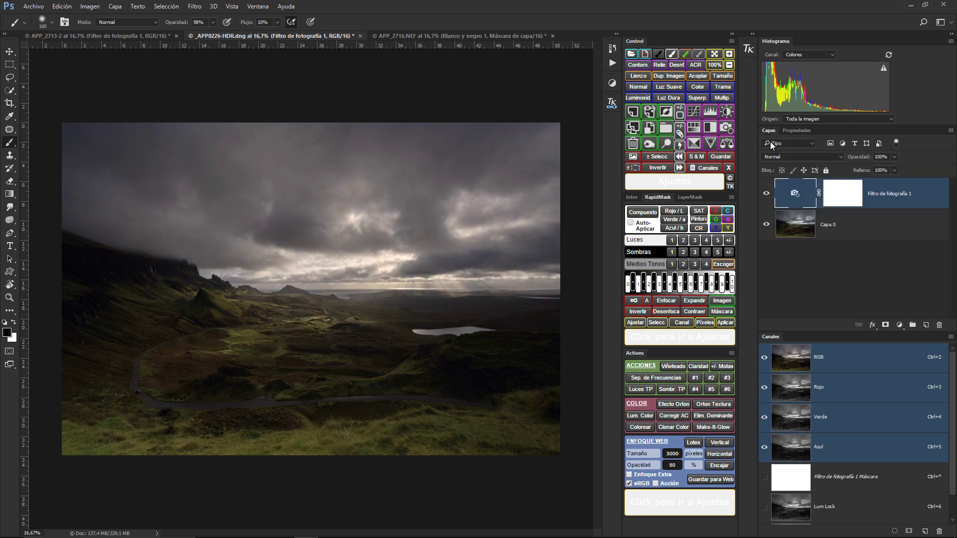
pyautogui.click(768, 197)
pyautogui.click(768, 198)
# Set the landscape's Photo Filter density to 21% and its layer opacity to 65%.
pyautogui.doubleClick(797, 194)
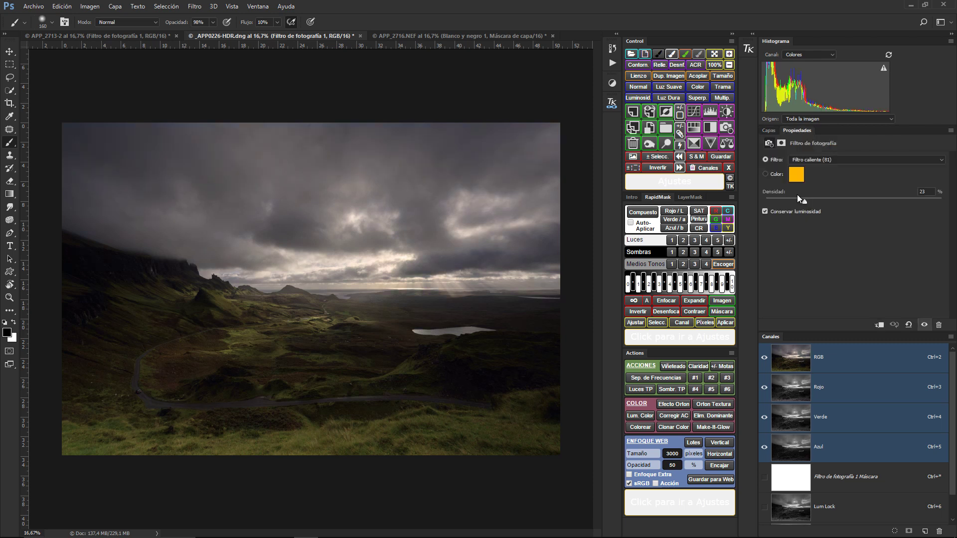
pyautogui.moveTo(799, 201); pyautogui.dragTo(794, 201)
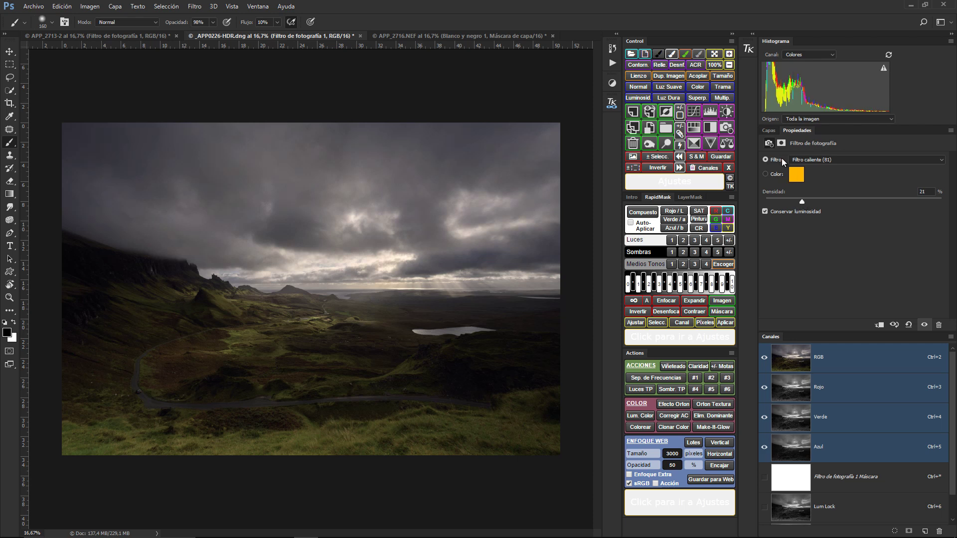
pyautogui.click(773, 132)
pyautogui.moveTo(856, 158); pyautogui.dragTo(841, 158)
# Compare the landscape repeatedly with the 65% opacity filter layer hidden and shown, leaving it visible.
pyautogui.click(767, 195)
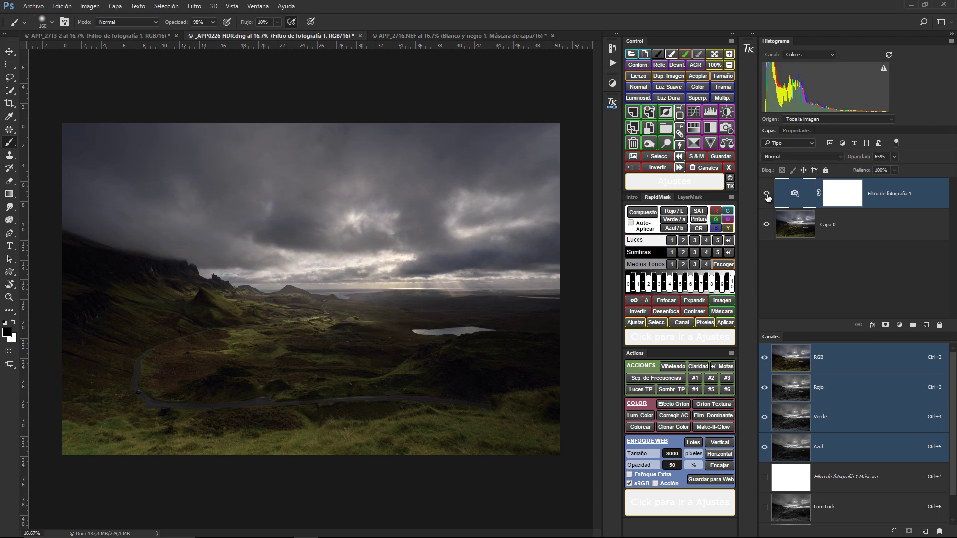
pyautogui.click(766, 195)
pyautogui.click(767, 195)
pyautogui.click(766, 195)
pyautogui.click(767, 196)
pyautogui.click(767, 195)
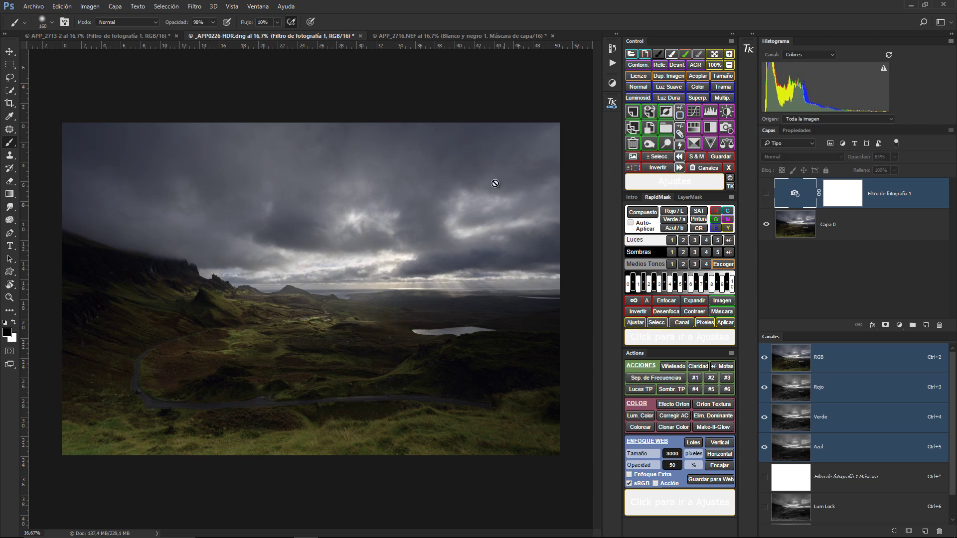
pyautogui.click(767, 195)
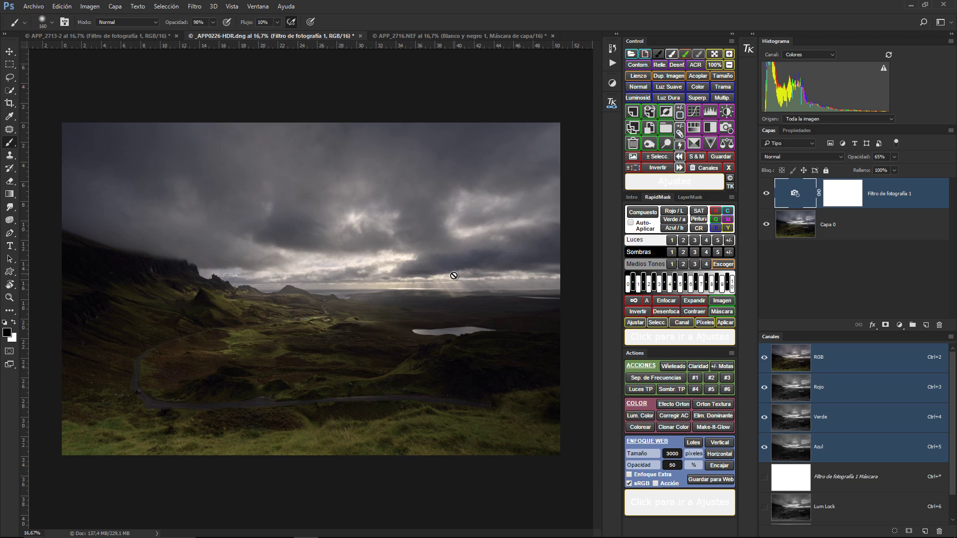
# Switch to APP_2716.NEF and compare it with the Blanco y negro 1, Curvas 1, Brillo/contraste 1 and Curvas 2 layers hidden and shown.
pyautogui.click(444, 39)
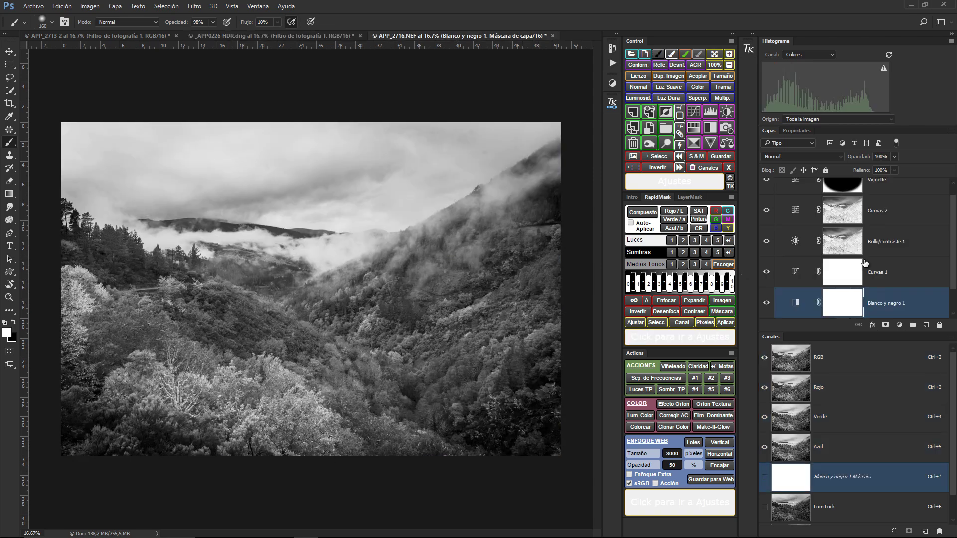
pyautogui.scroll(-1, 865, 264)
pyautogui.moveTo(766, 271); pyautogui.dragTo(766, 182)
pyautogui.moveTo(952, 255); pyautogui.dragTo(951, 221)
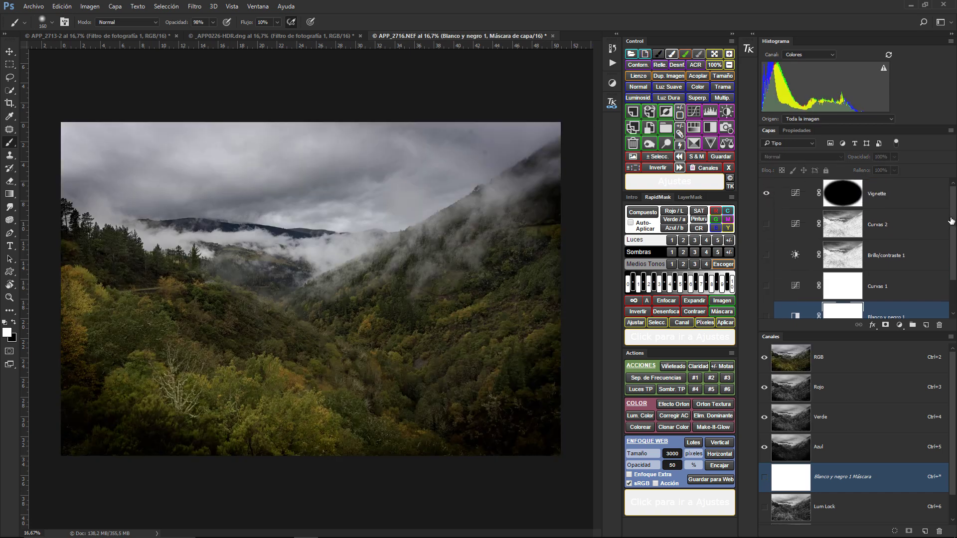
pyautogui.click(766, 315)
pyautogui.click(766, 286)
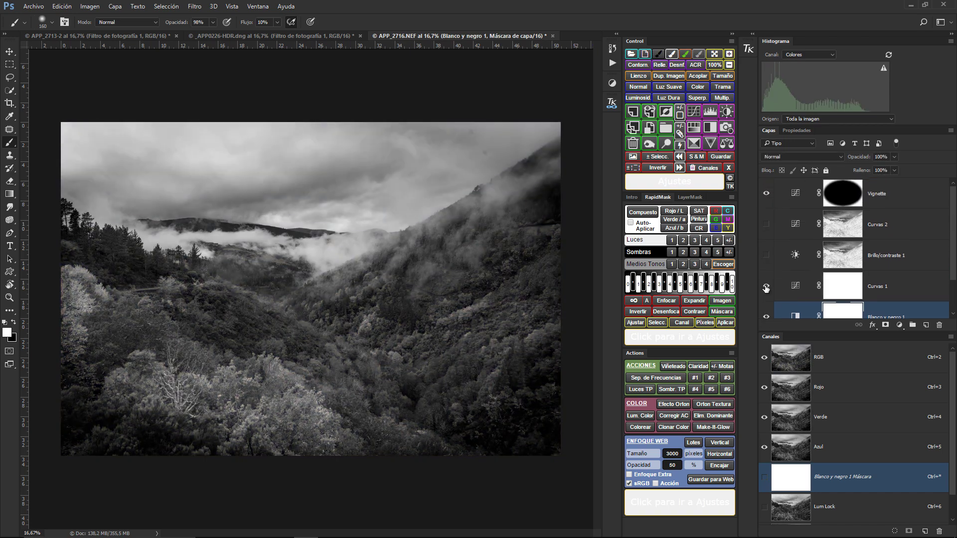
pyautogui.click(767, 255)
pyautogui.click(766, 224)
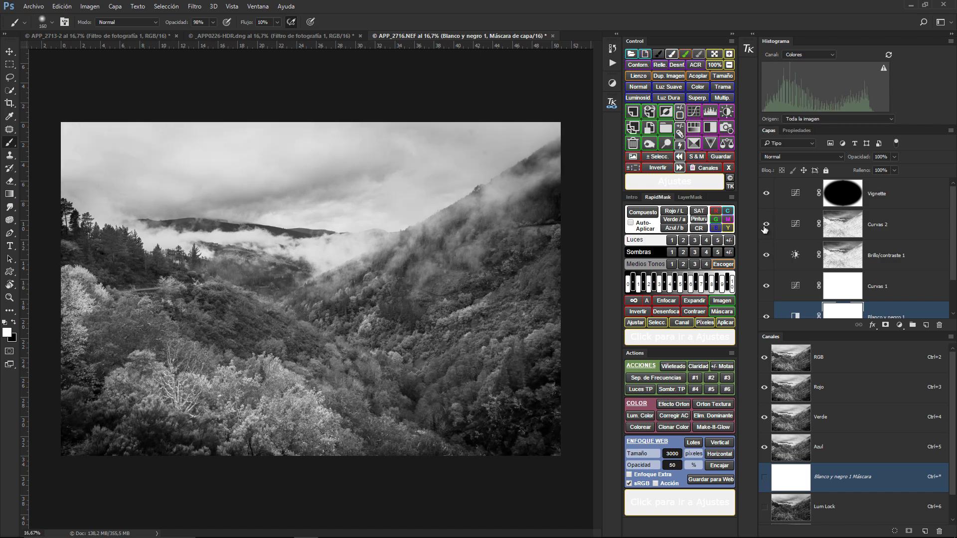
# Lower the opacity of the Curvas 2 layer to 33%.
pyautogui.click(886, 223)
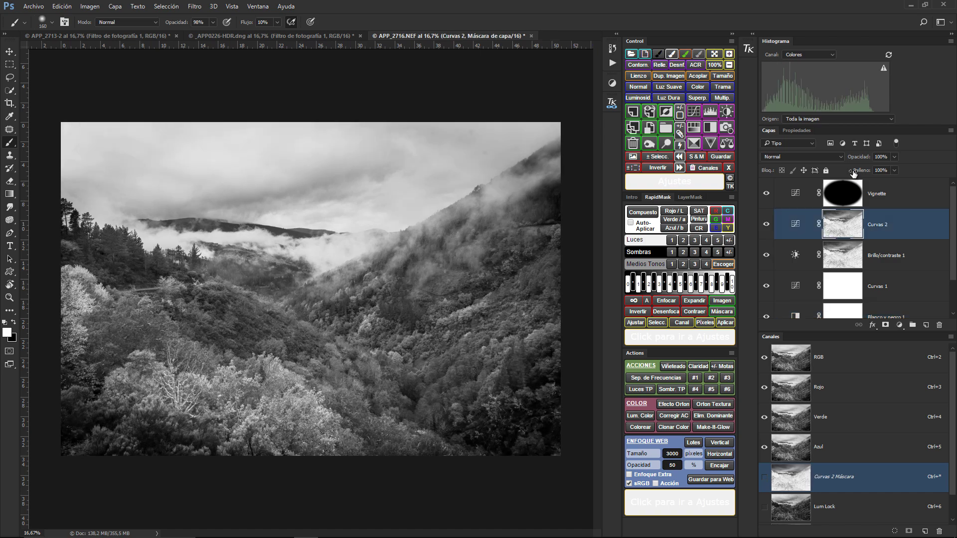
pyautogui.moveTo(862, 158); pyautogui.dragTo(829, 158)
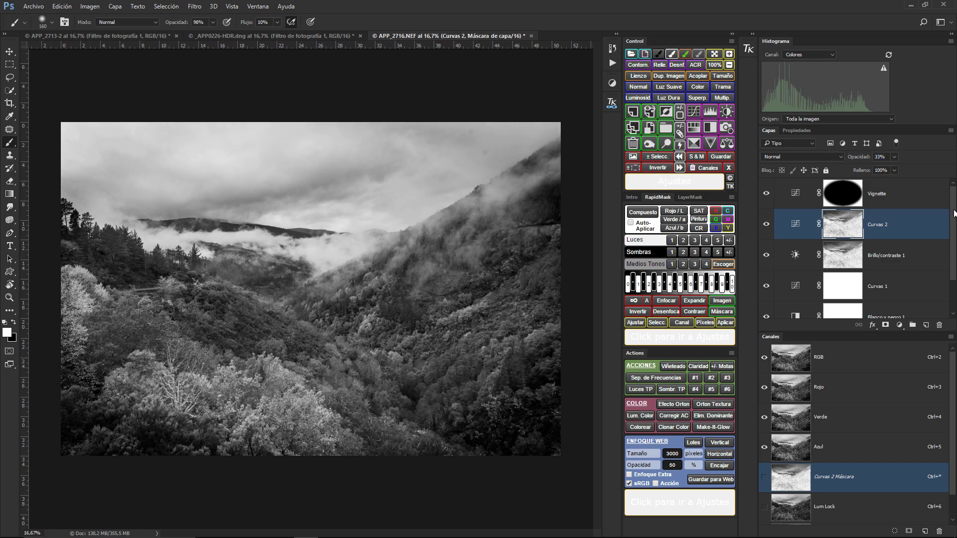
# Add a Photo Filter adjustment layer above the Vignette layer, using the Sepia preset at 62% density.
pyautogui.click(921, 203)
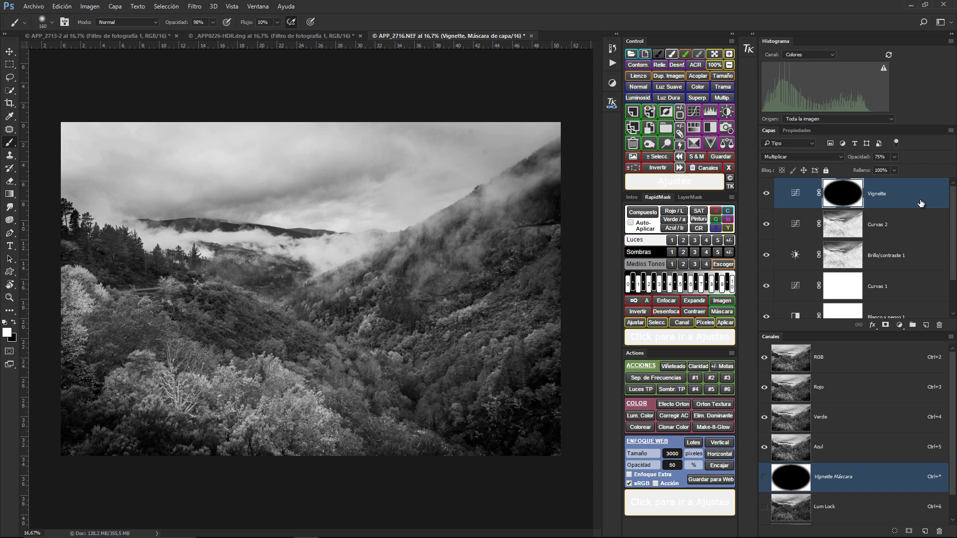
pyautogui.click(727, 128)
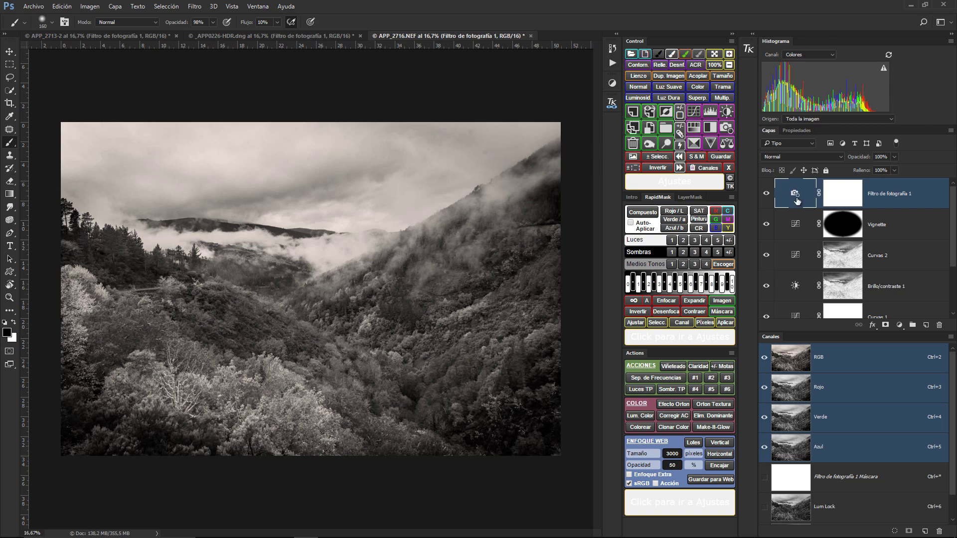
pyautogui.doubleClick(797, 199)
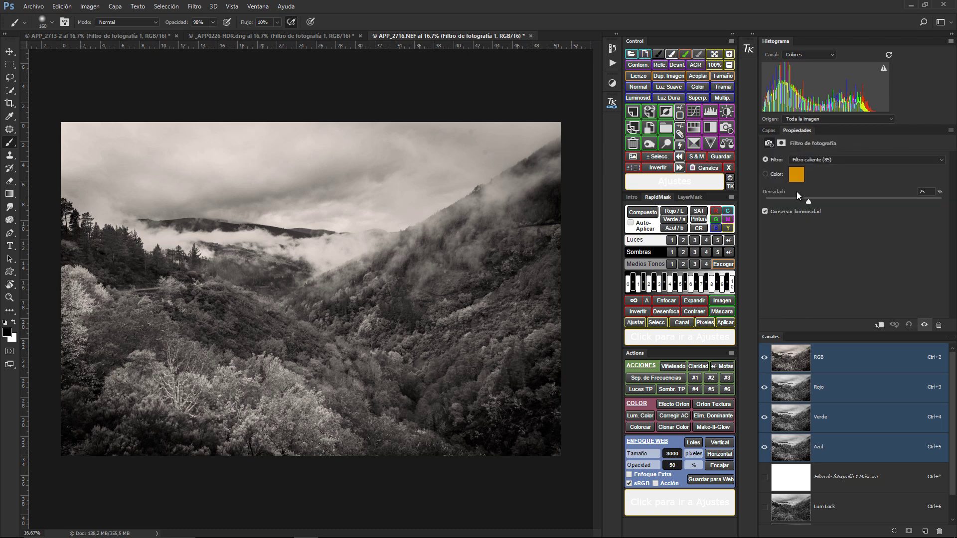
pyautogui.click(811, 160)
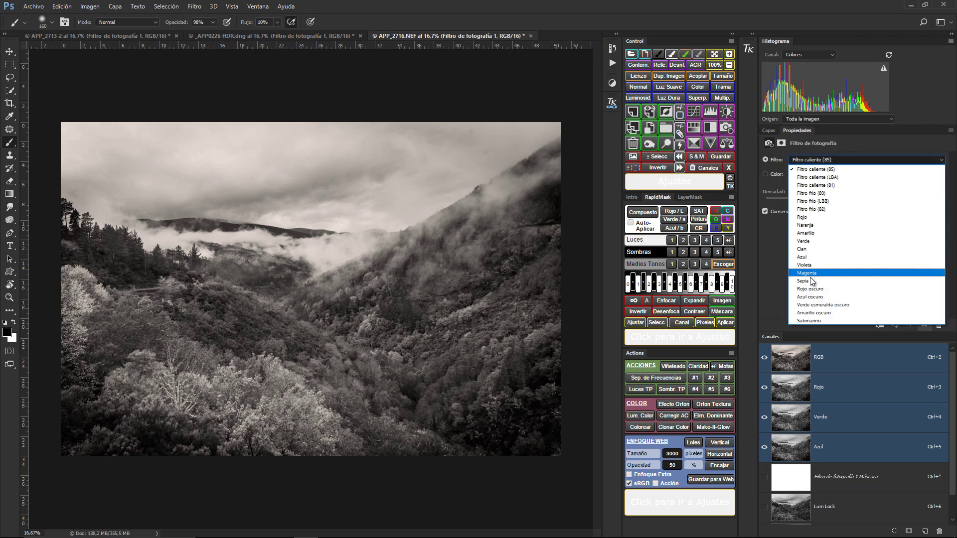
pyautogui.click(811, 281)
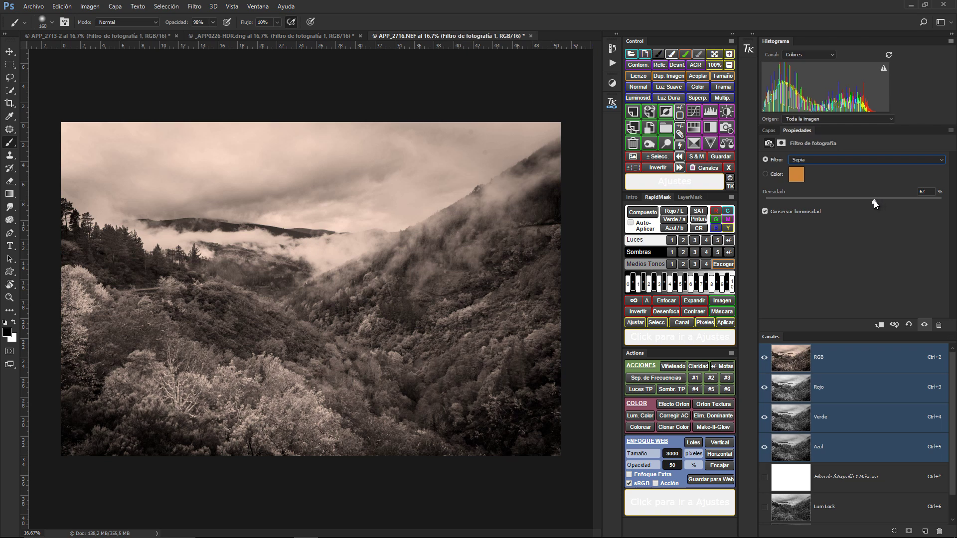
# Change the filter preset to Azul and set its density to 43%.
pyautogui.click(863, 162)
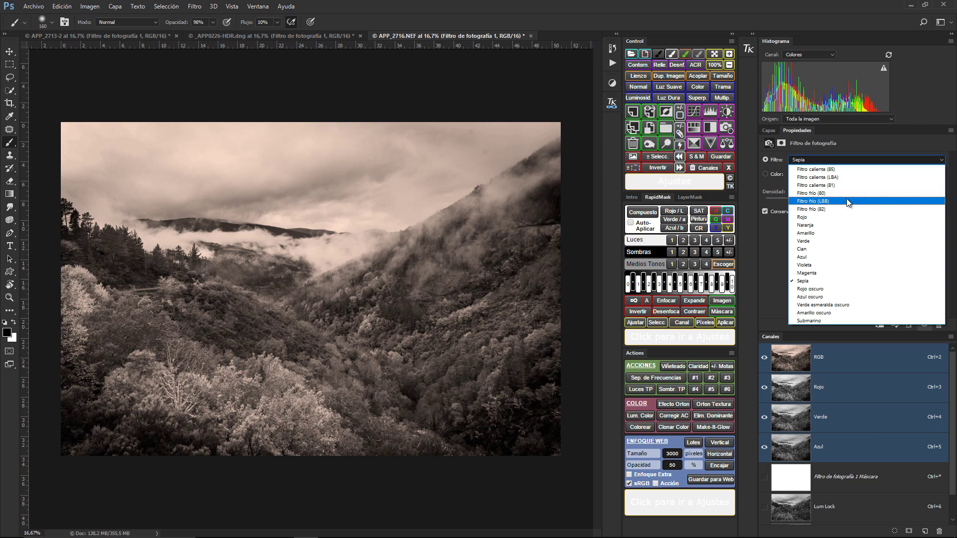
pyautogui.click(833, 257)
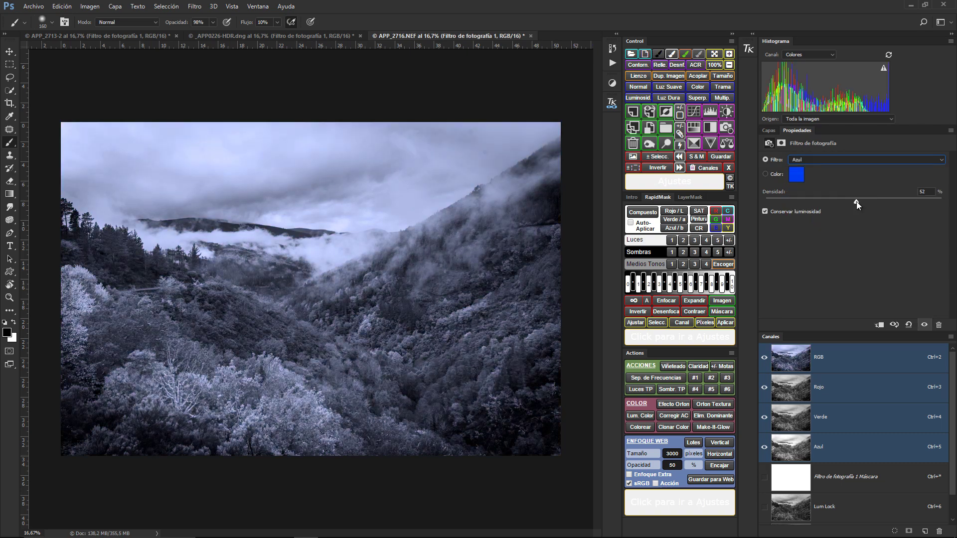
pyautogui.moveTo(839, 202); pyautogui.dragTo(840, 202)
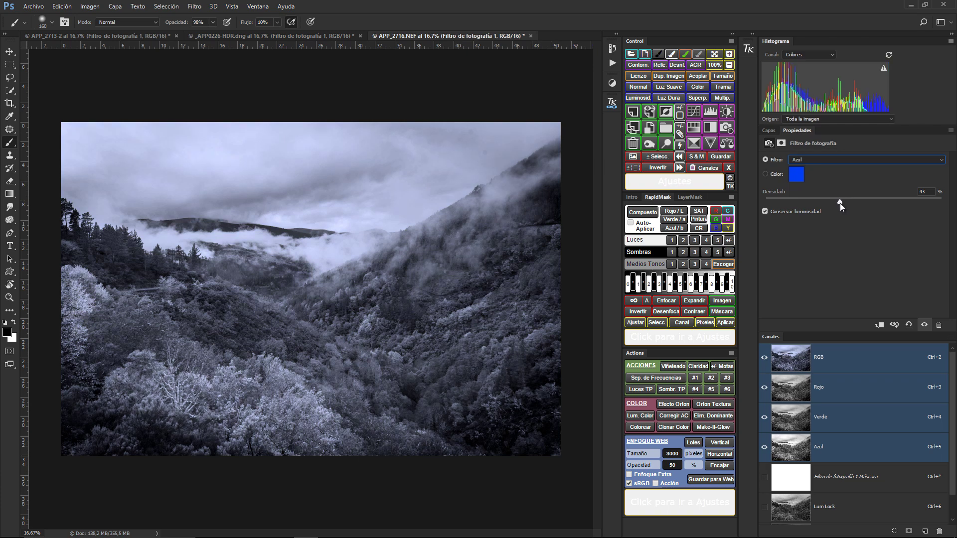
# Give the Photo Filter a custom green colour at 49% density and return to the layer stack.
pyautogui.click(796, 174)
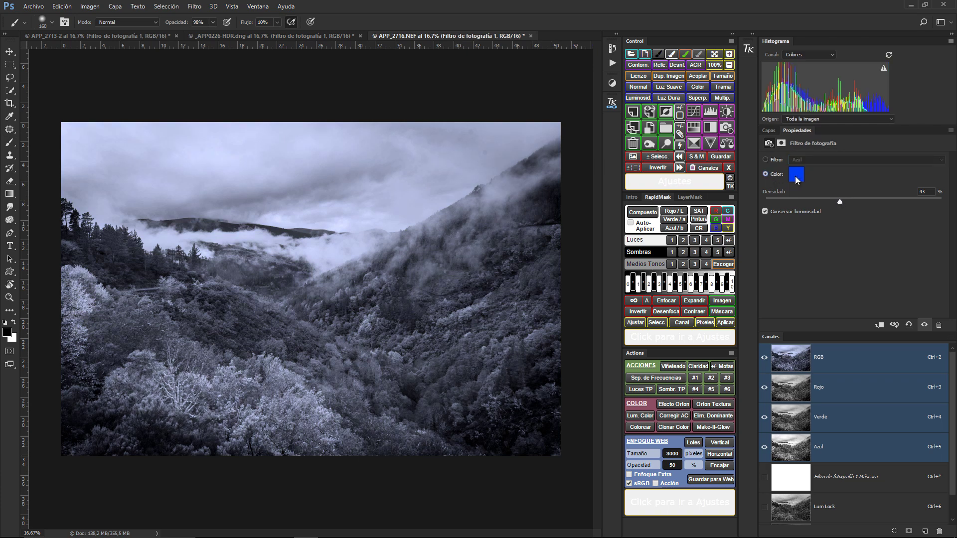
pyautogui.moveTo(615, 240); pyautogui.dragTo(615, 229)
pyautogui.click(698, 169)
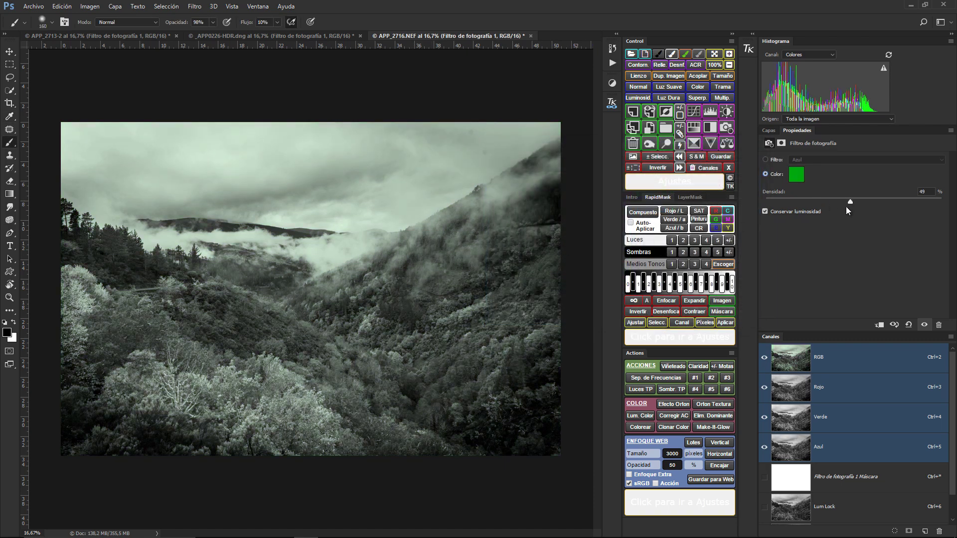
pyautogui.click(769, 131)
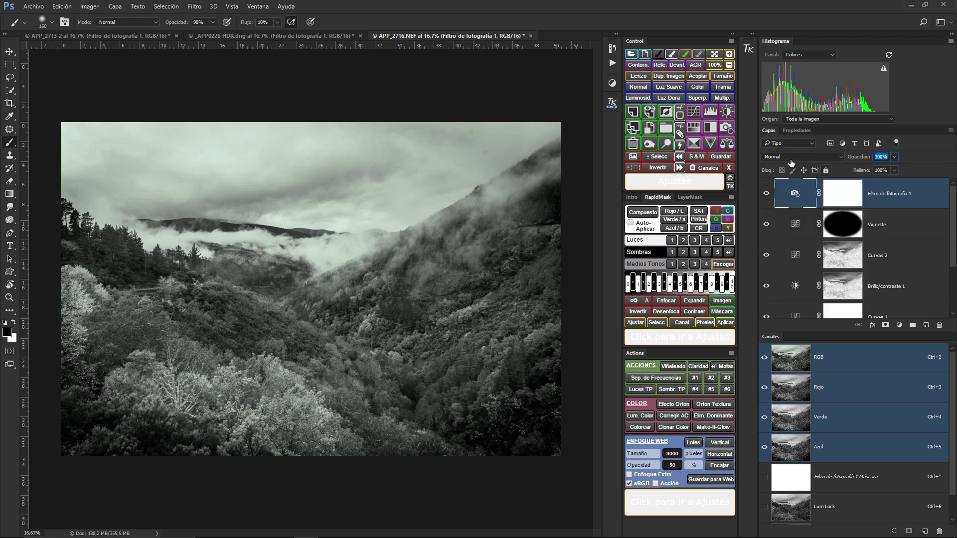
# Lower the opacity of the green Photo Filter layer on the black-and-white photo to about 70%.
pyautogui.moveTo(847, 159); pyautogui.dragTo(844, 164)
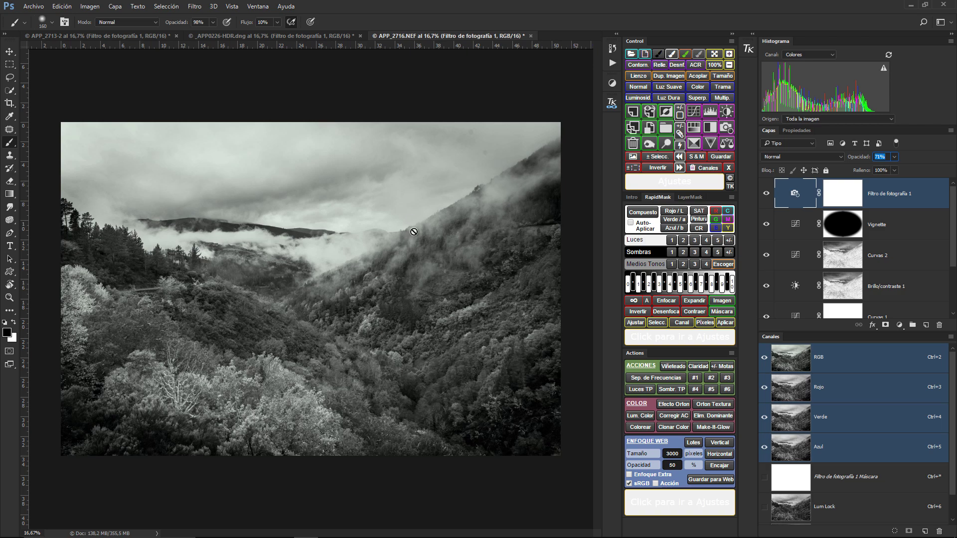
# Switch to the _APP0226-HDR.dng image and remove its existing Photo Filter adjustment layer.
pyautogui.click(320, 37)
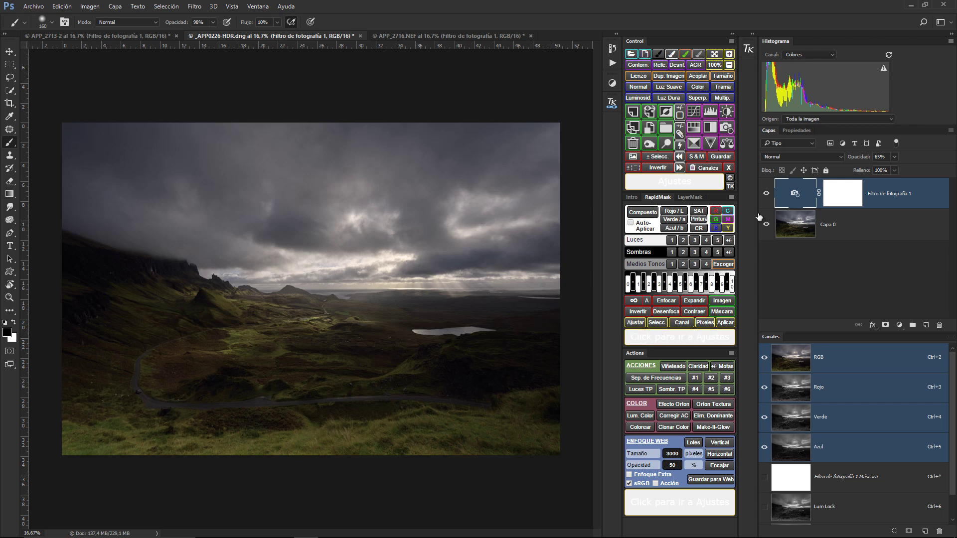
pyautogui.hotkey('ctrl', 'e')
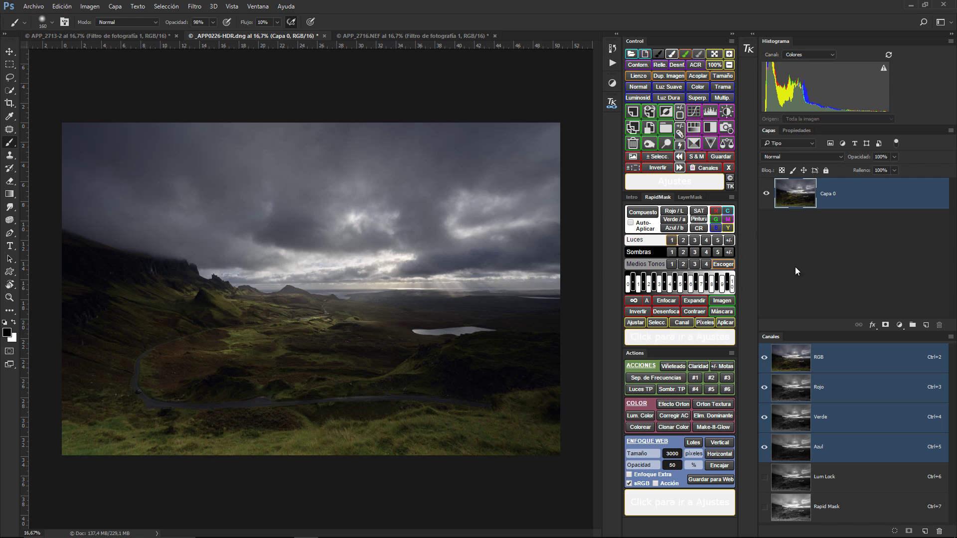
# Preview several highlight luminosity masks on the cloudy landscape and generate the Luces 2 mask.
pyautogui.hotkey('ctrl', '7')
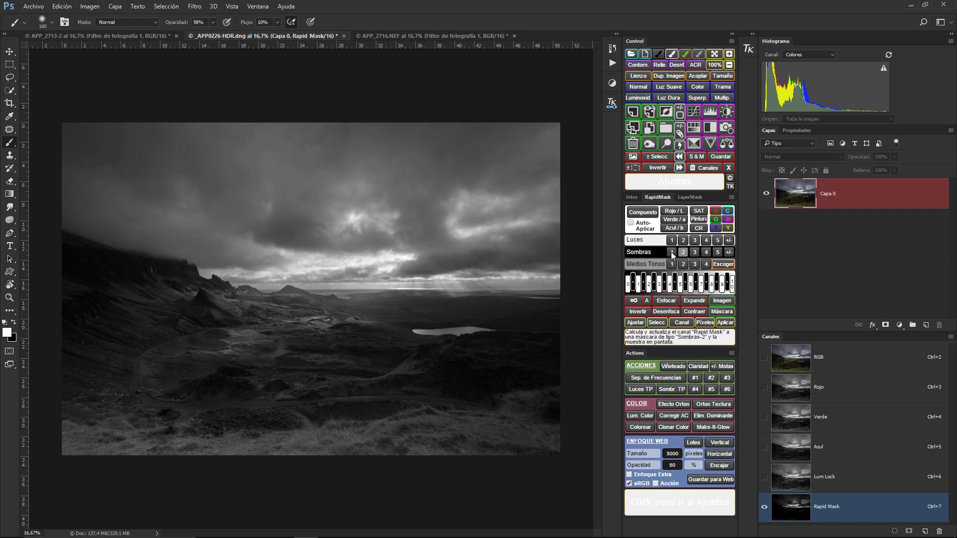
pyautogui.click(685, 253)
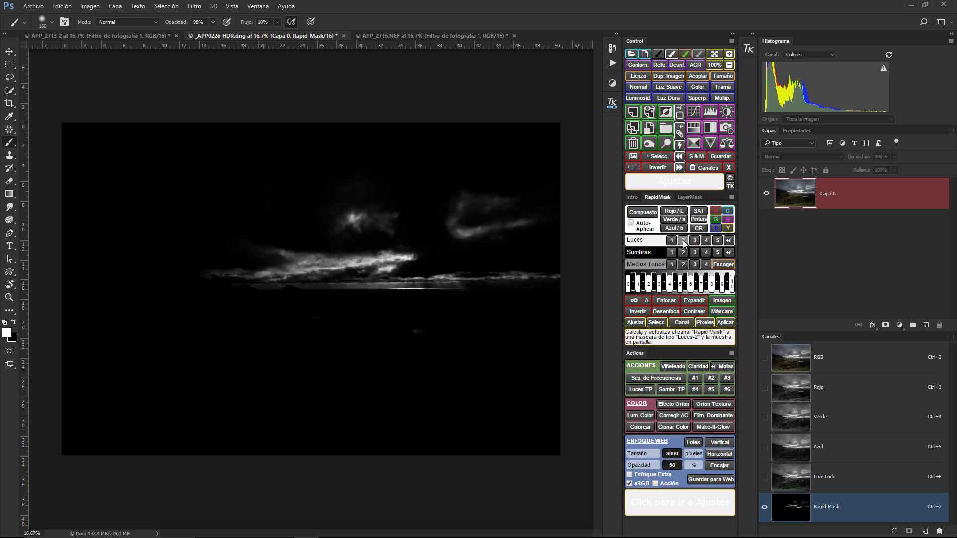
pyautogui.click(693, 253)
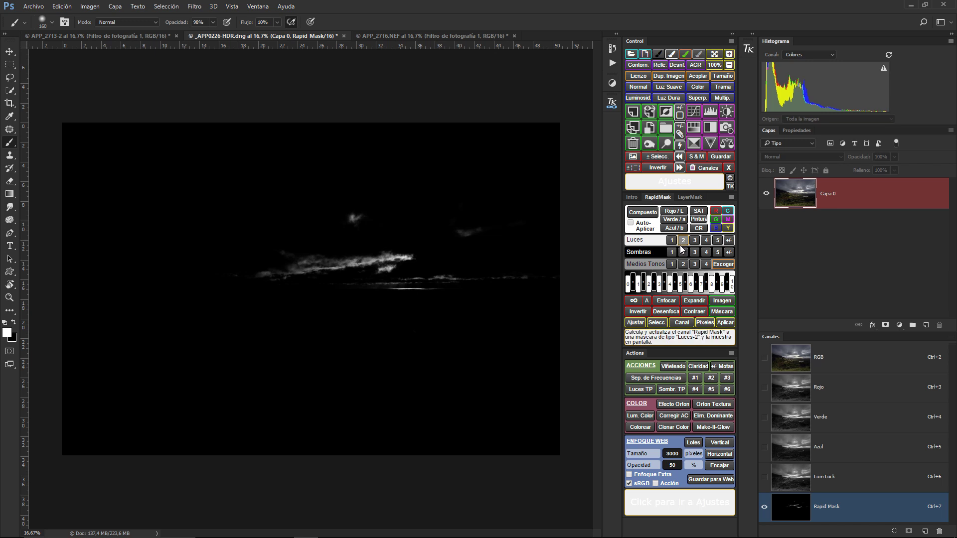
pyautogui.click(682, 252)
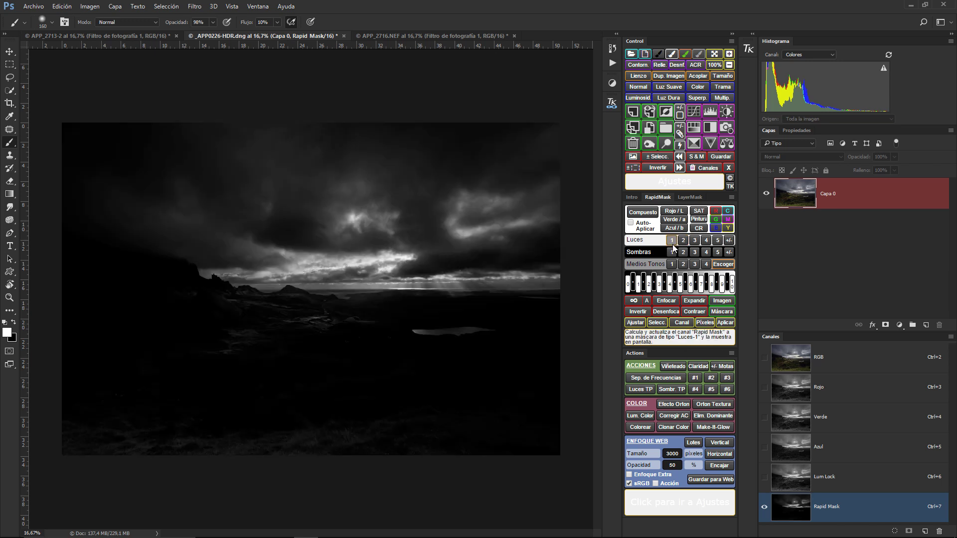
pyautogui.click(671, 250)
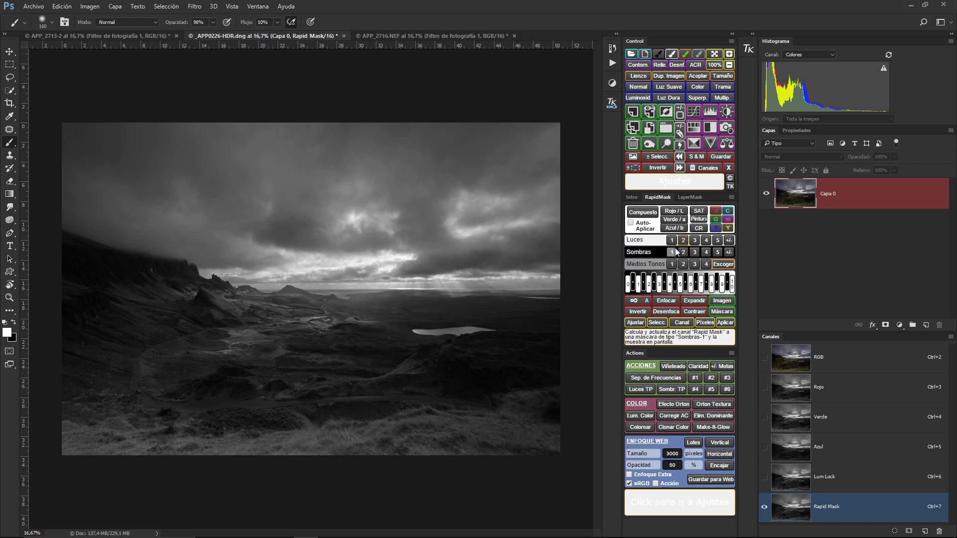
pyautogui.click(683, 253)
# Add a Photo Filter adjustment layer through the Luces 2 mask, using Filtro caliente (81) at 37% density.
pyautogui.click(637, 323)
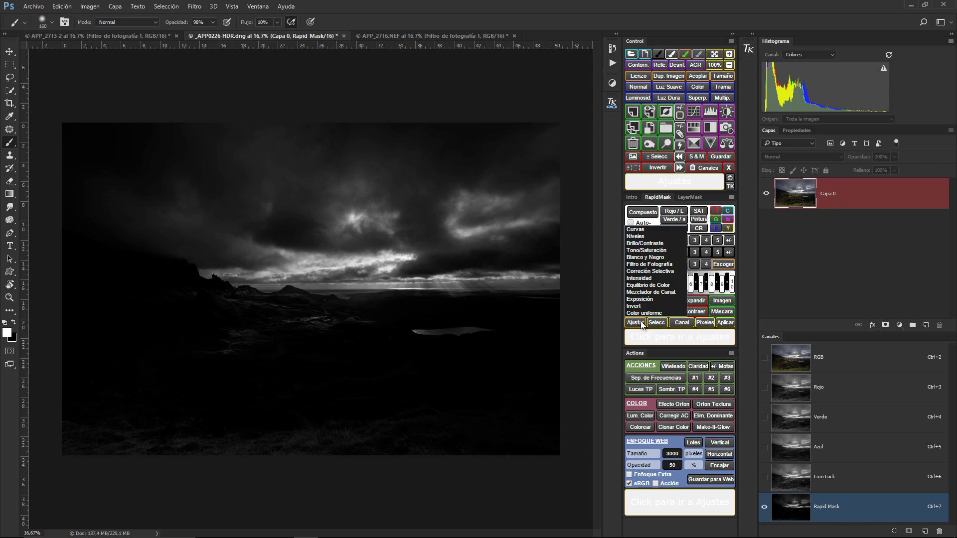
pyautogui.click(658, 265)
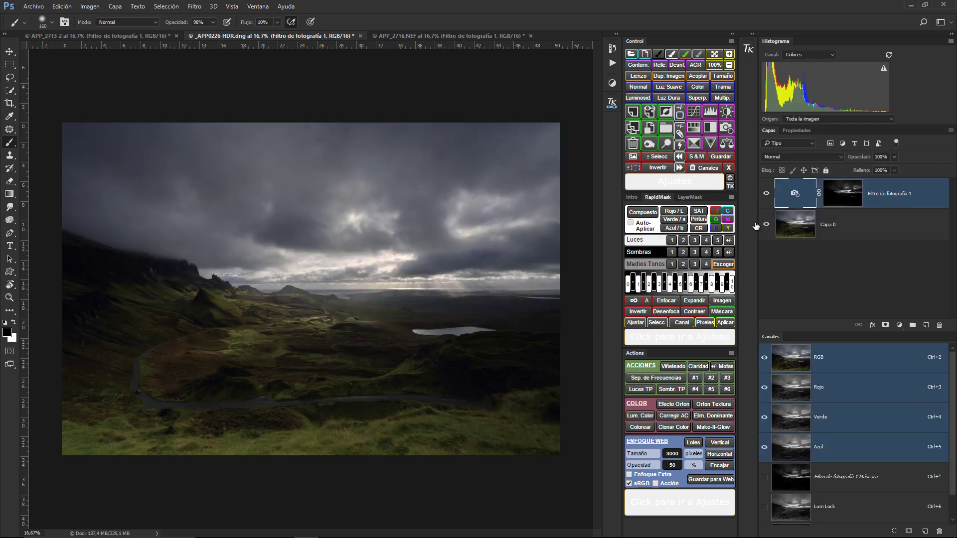
pyautogui.doubleClick(795, 195)
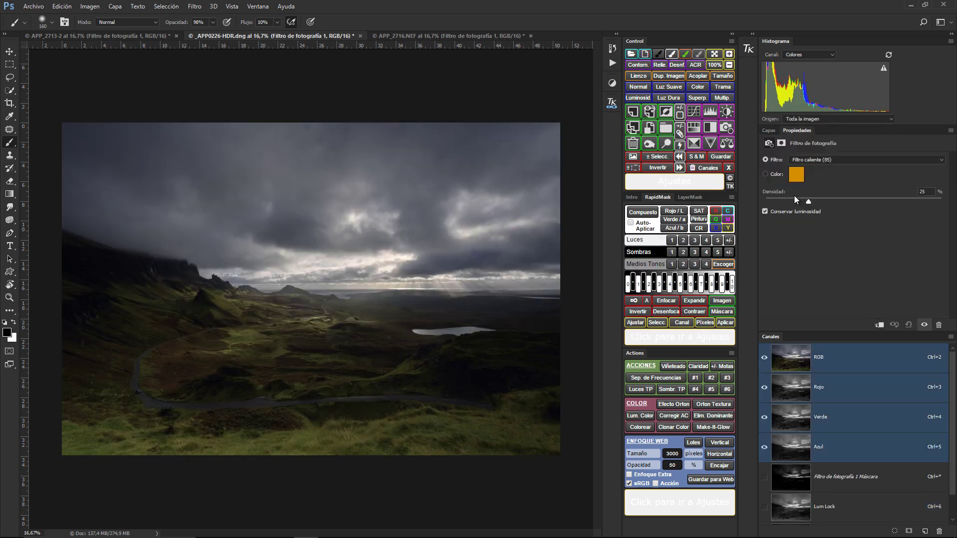
pyautogui.click(812, 161)
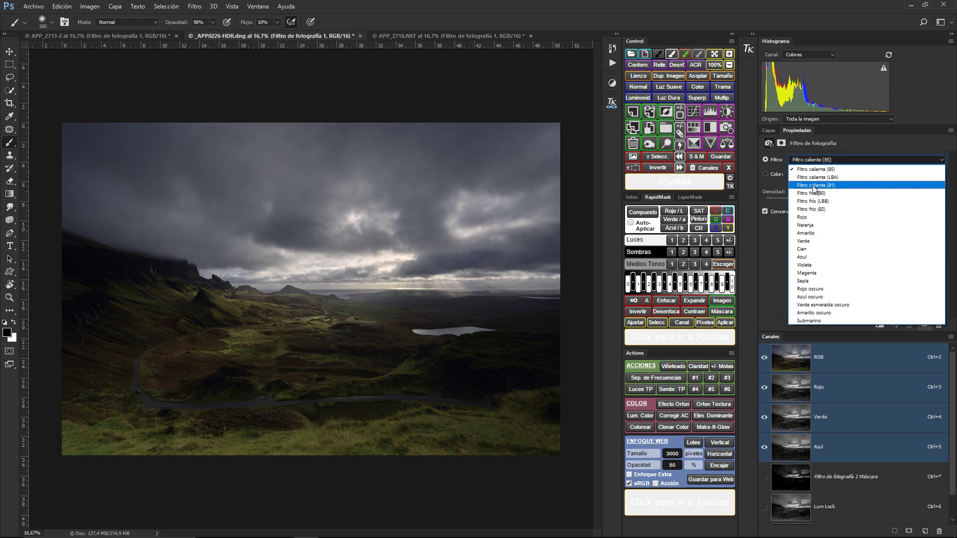
pyautogui.click(812, 186)
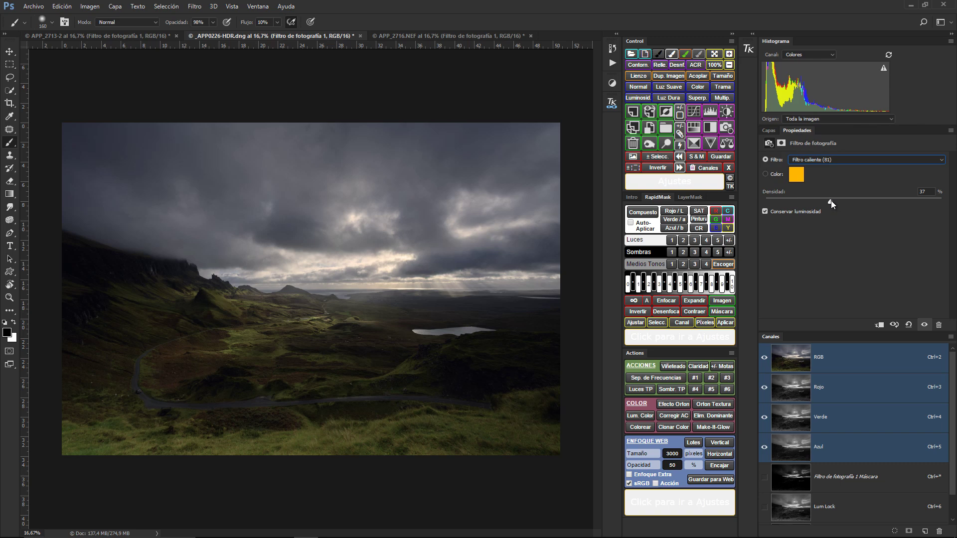
pyautogui.moveTo(830, 200); pyautogui.dragTo(832, 201)
pyautogui.click(773, 131)
# Inspect the filter's mask and its before/after effect, and lower the Photo Filter layer's opacity to 77%.
pyautogui.keyDown('alt'); pyautogui.click(843, 199); pyautogui.keyUp('alt')
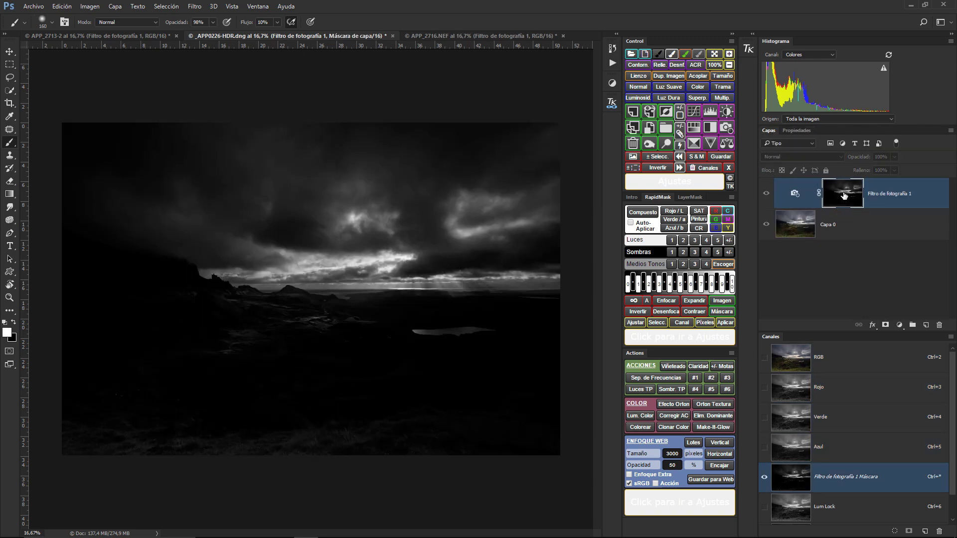
pyautogui.click(762, 193)
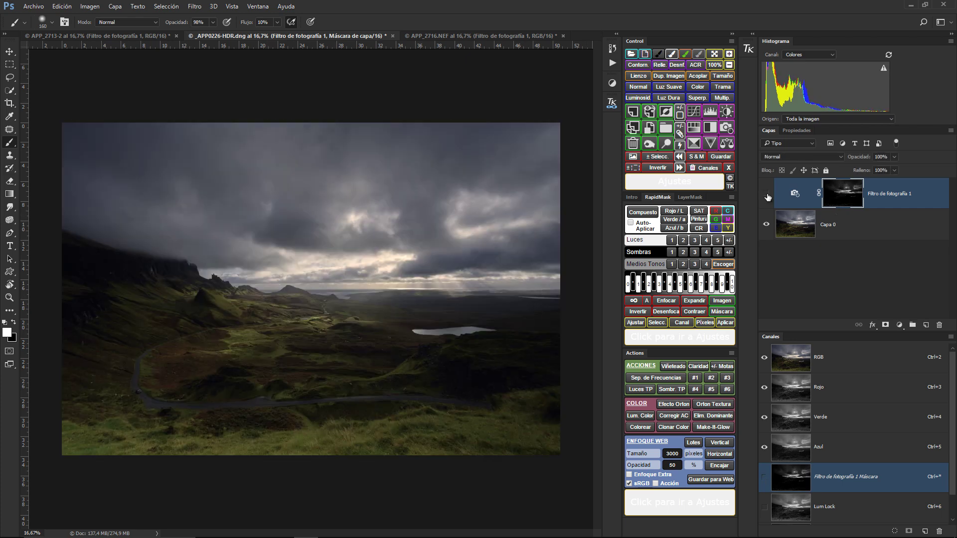
pyautogui.click(767, 194)
pyautogui.click(767, 194)
pyautogui.click(767, 194)
pyautogui.moveTo(854, 162); pyautogui.dragTo(859, 162)
# Select the Photo Filter's layer mask, reduce the mask's density so its blacks turn grey, and return to the layer stack.
pyautogui.hotkey('ctrl', '2')
pyautogui.click(842, 199)
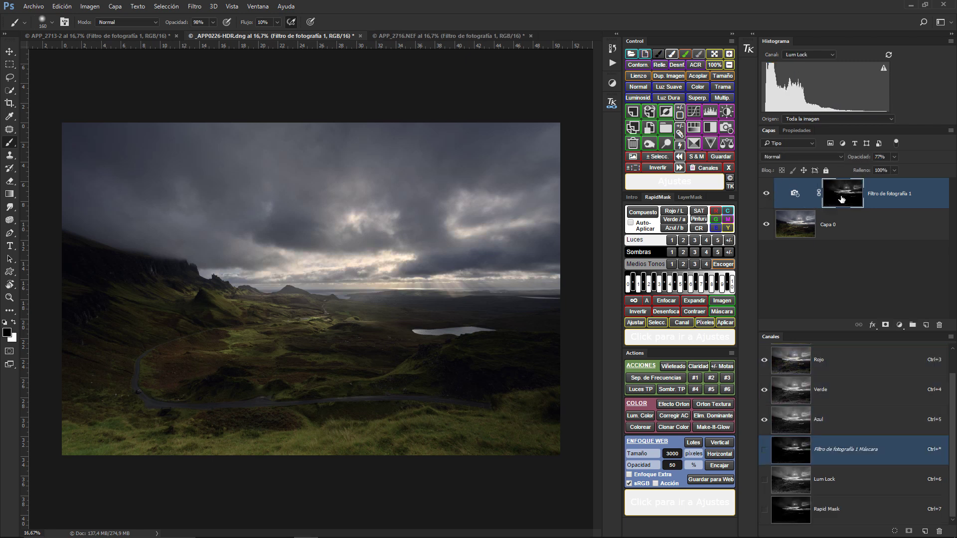
pyautogui.click(797, 132)
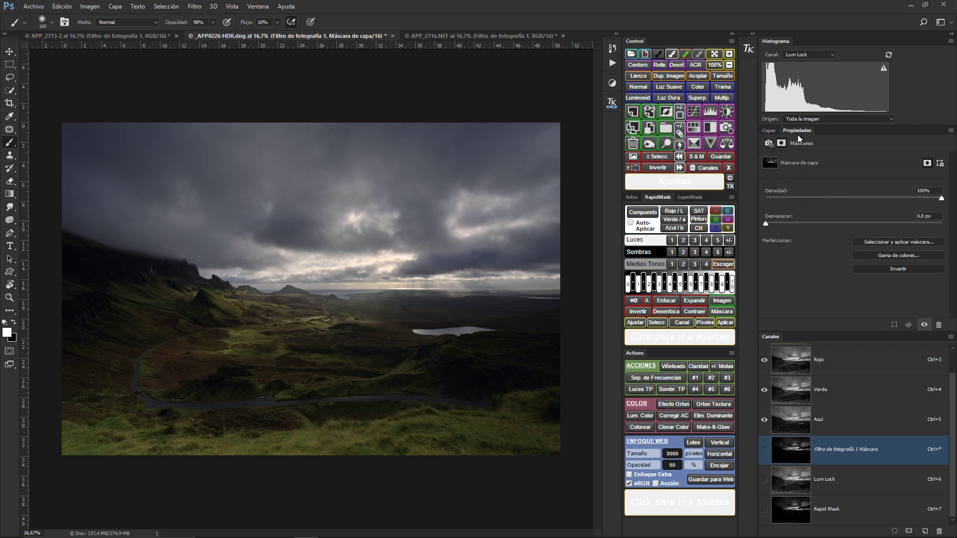
pyautogui.moveTo(942, 199); pyautogui.dragTo(911, 201)
pyautogui.click(768, 131)
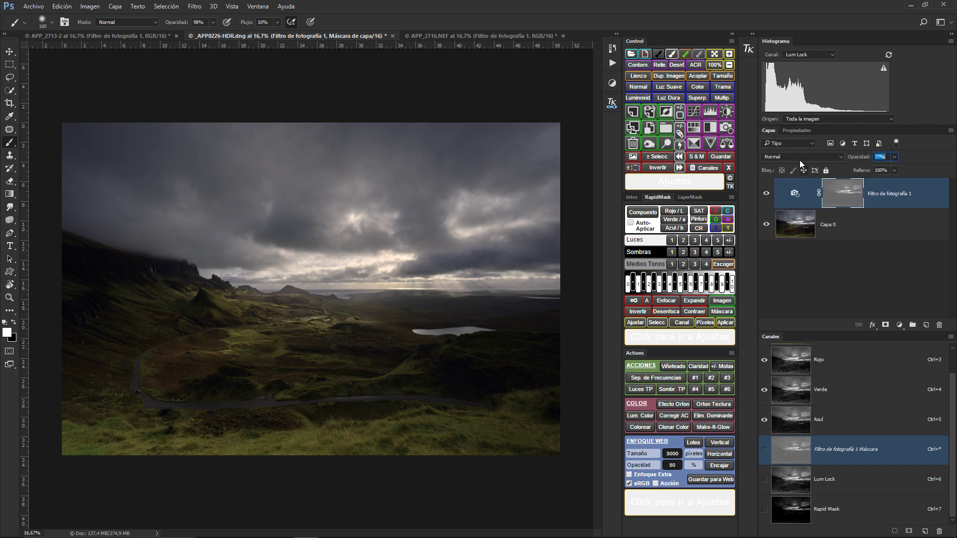
# View the softened filter mask on its own, return to the image, and further lower the Photo Filter layer's opacity.
pyautogui.keyDown('alt'); pyautogui.click(842, 192); pyautogui.keyUp('alt')
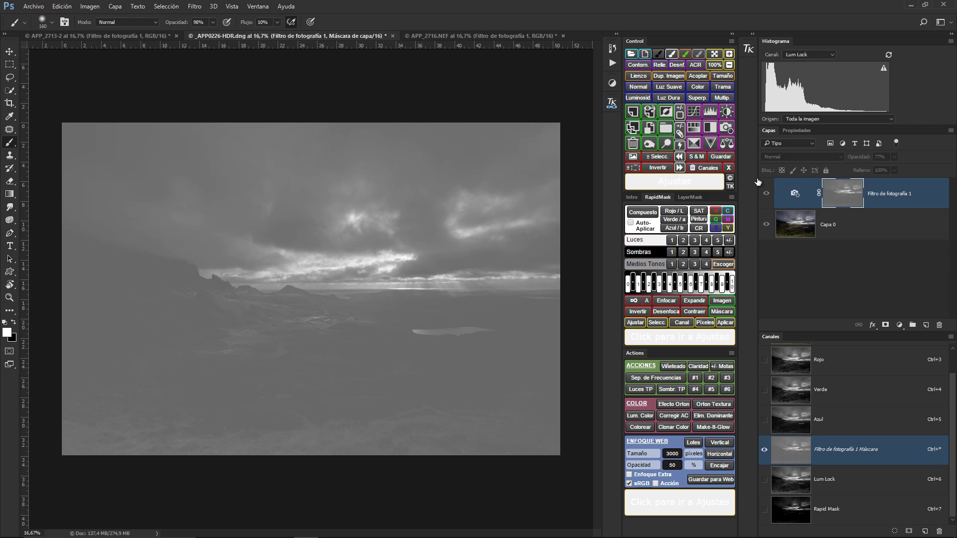
pyautogui.click(842, 198)
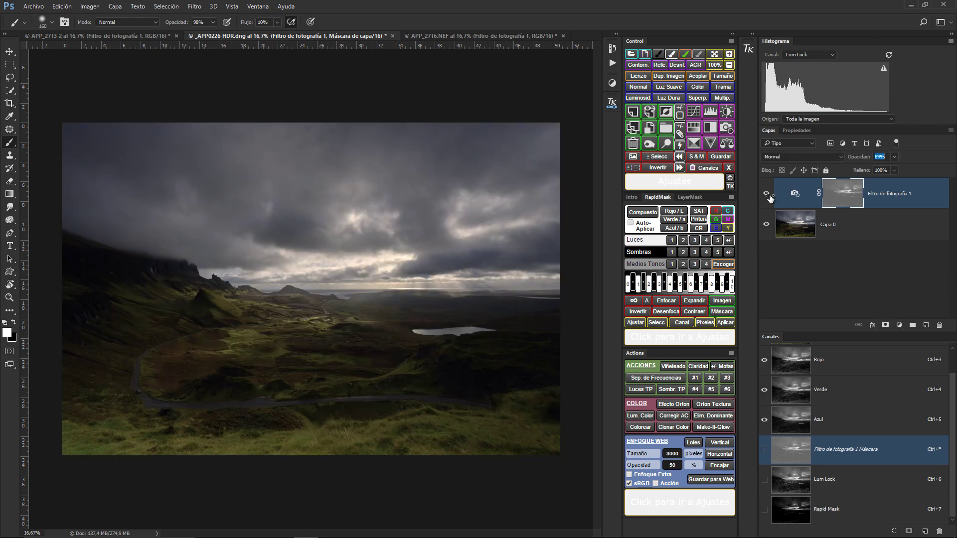
pyautogui.moveTo(859, 159); pyautogui.dragTo(850, 159)
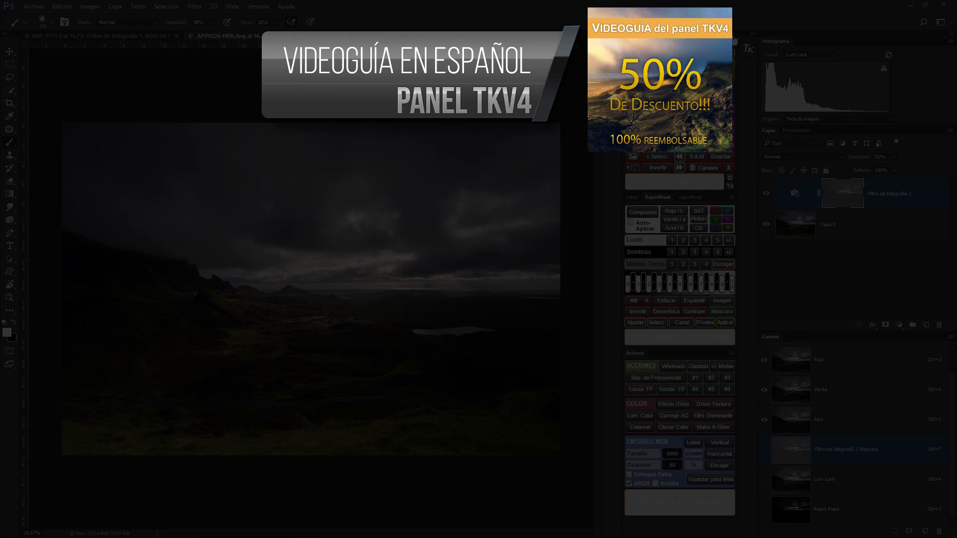
pyautogui.click(735, 40)
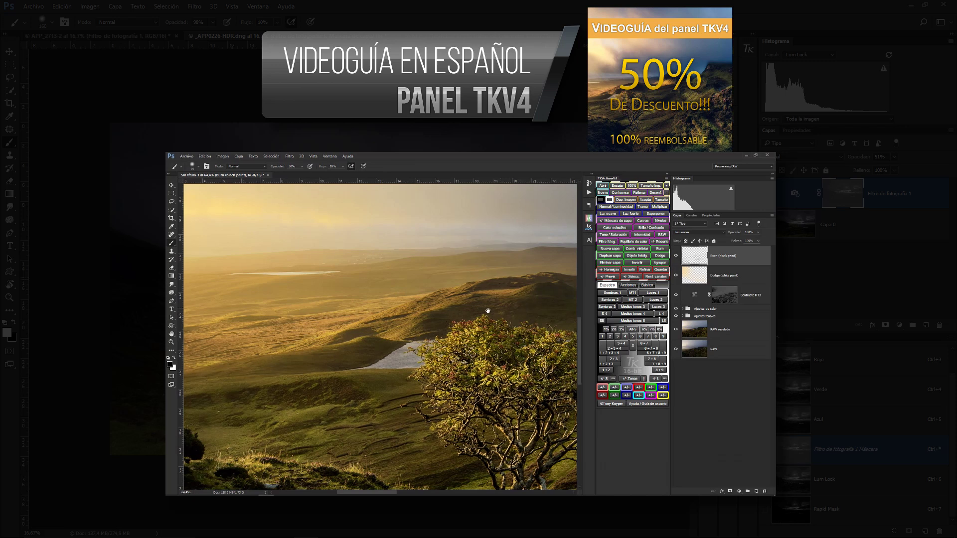
# Group the Burn (black paint) and Dodge (white paint) layers, name the group Dodge and Burn, and expand it.
pyautogui.scroll(3, 488, 314)
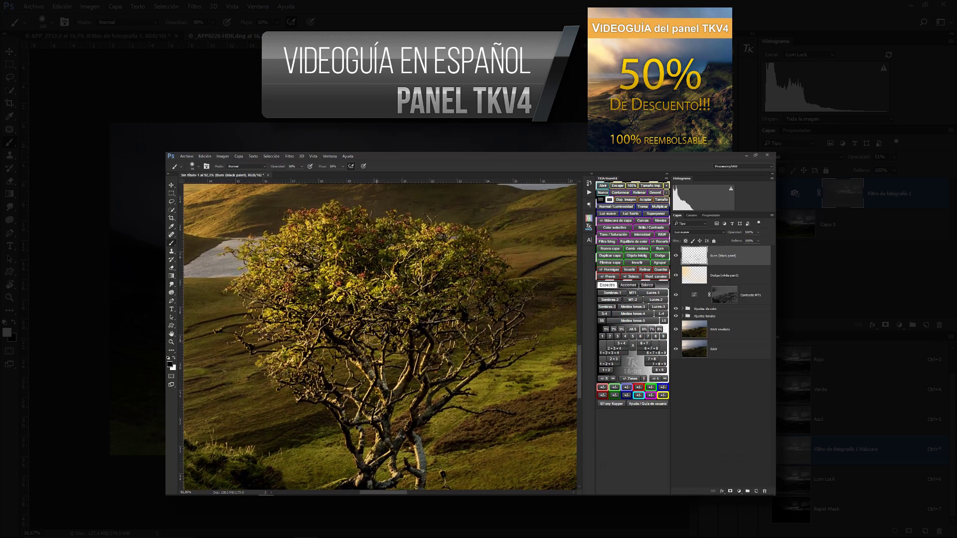
pyautogui.moveTo(377, 334); pyautogui.dragTo(353, 249)
pyautogui.moveTo(433, 354); pyautogui.dragTo(425, 355)
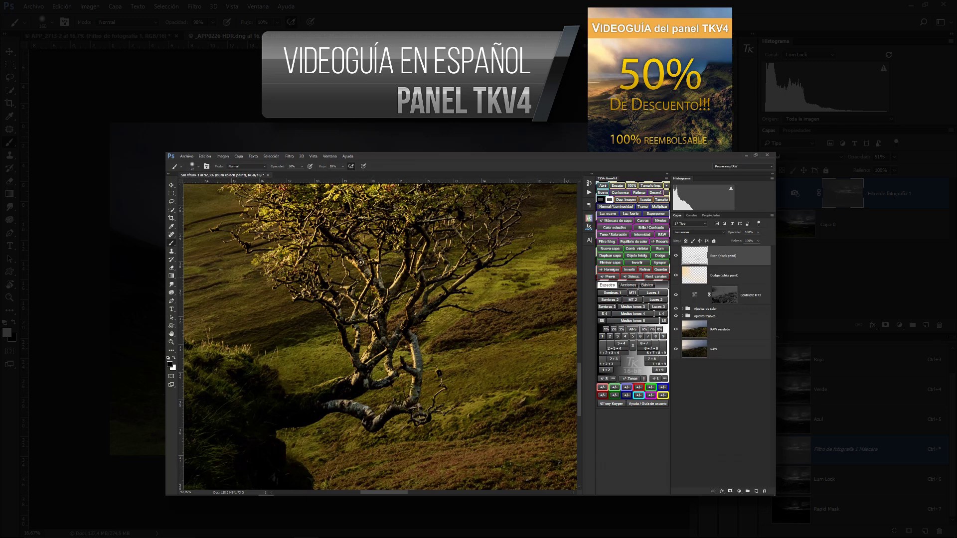
pyautogui.click(618, 187)
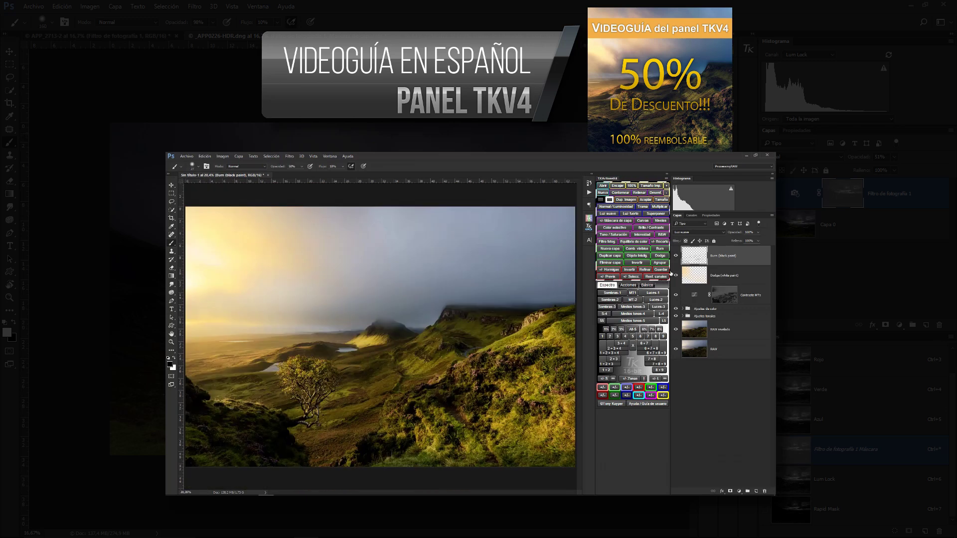
pyautogui.keyDown('shift'); pyautogui.click(723, 275); pyautogui.keyUp('shift')
pyautogui.hotkey('ctrl', 'g')
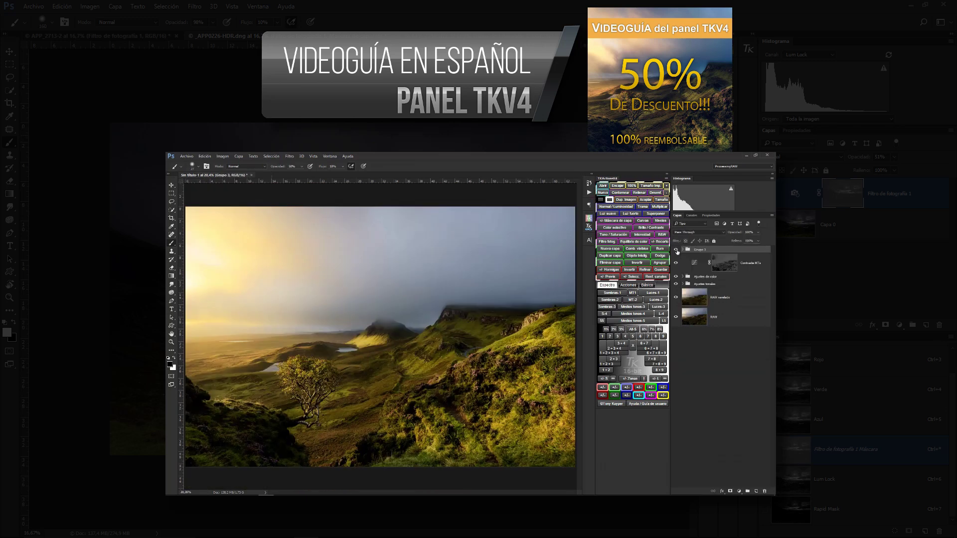
pyautogui.doubleClick(698, 249)
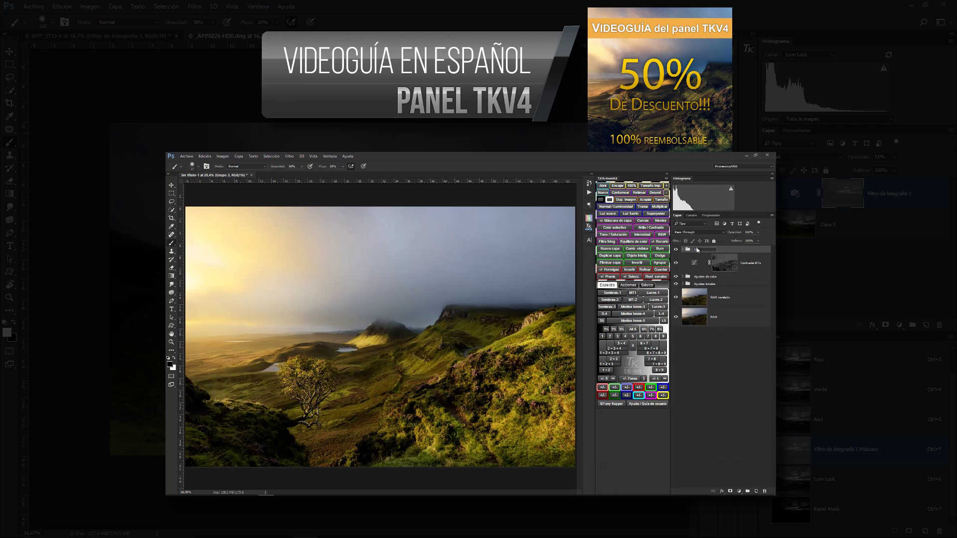
pyautogui.press('Return')
pyautogui.click(683, 249)
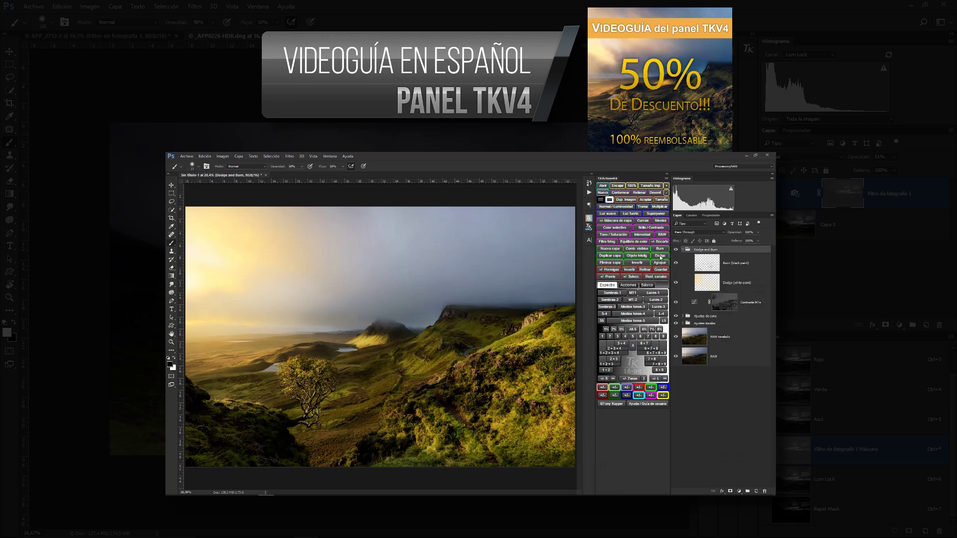
# Add a new Dodge (white paint) layer to the Dodge and Burn group and frame the heather-covered hillside at 100%.
pyautogui.click(661, 257)
pyautogui.scroll(5, 409, 354)
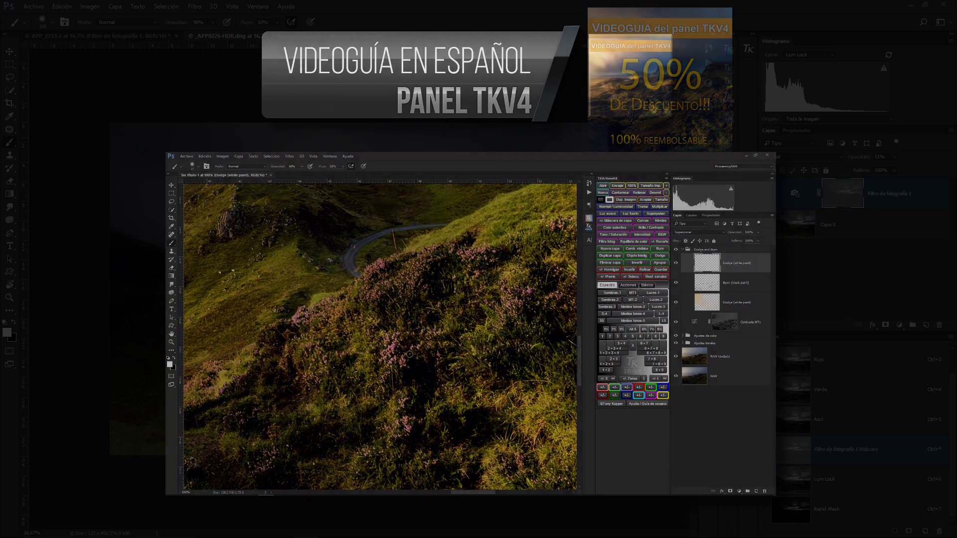